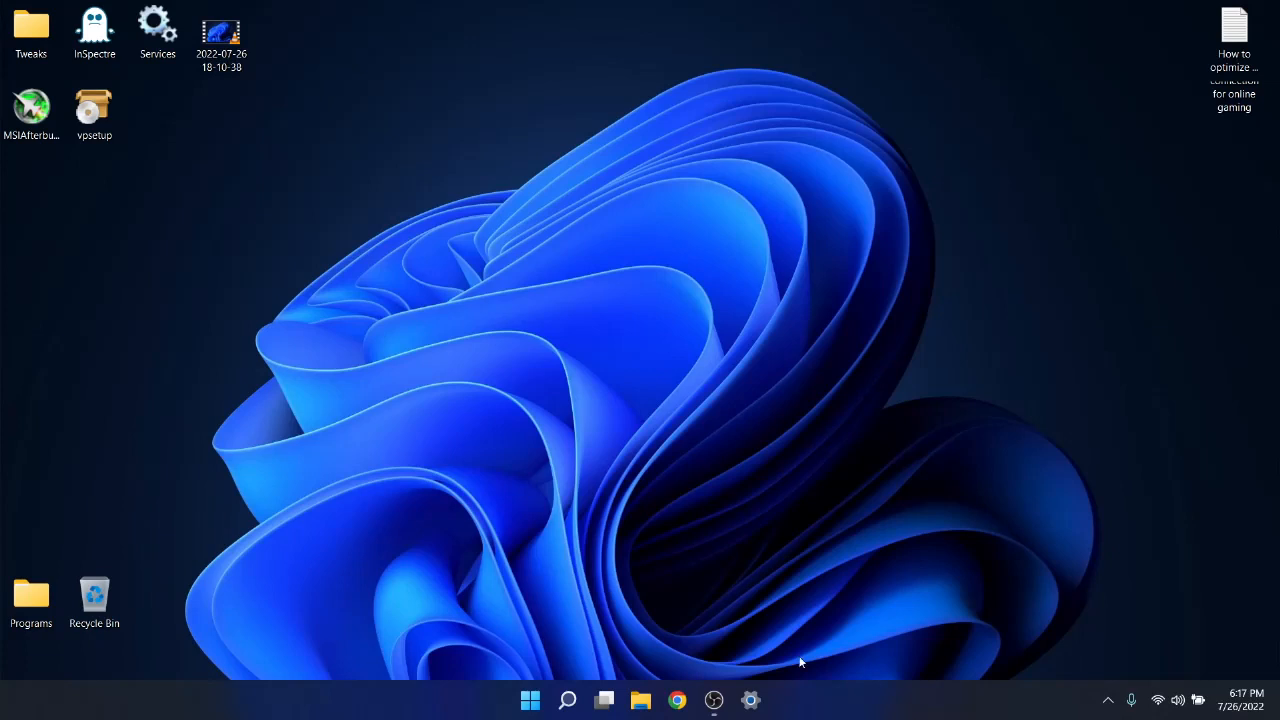
Open the Windows Update page in Windows Settings.
{"action": "left_click", "coordinate": [751, 700]}
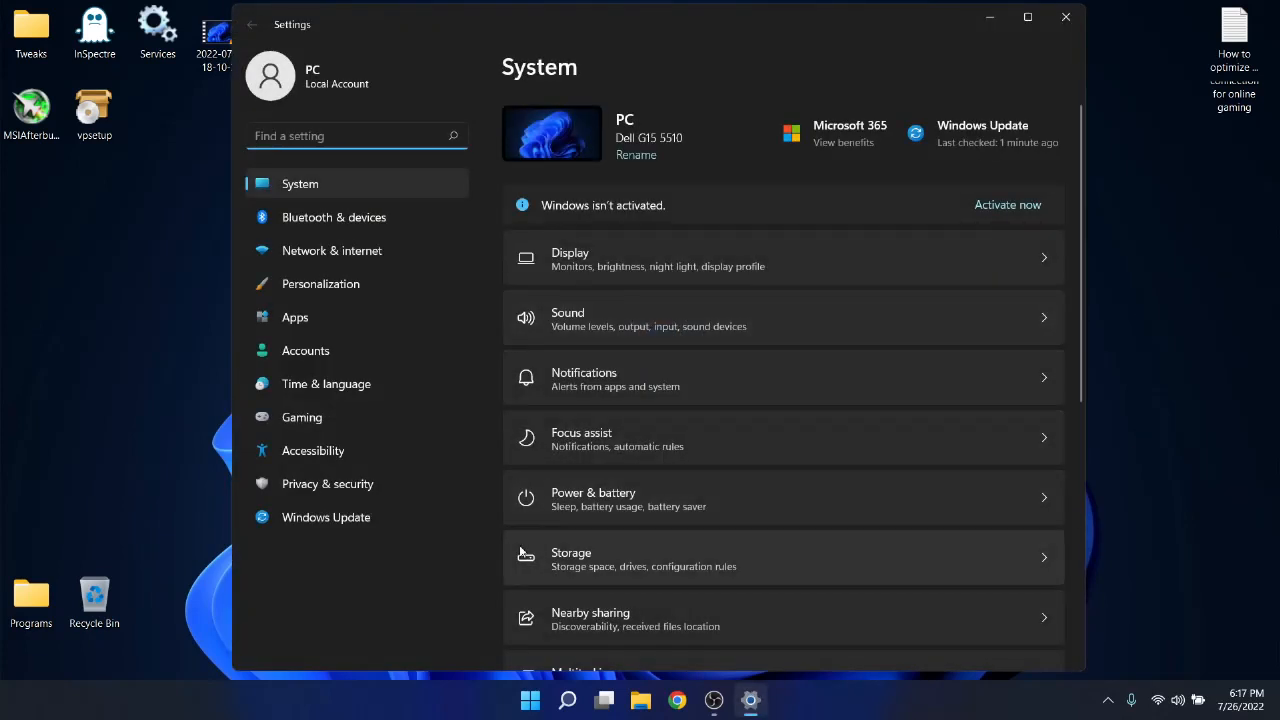
{"action": "left_click", "coordinate": [349, 521]}
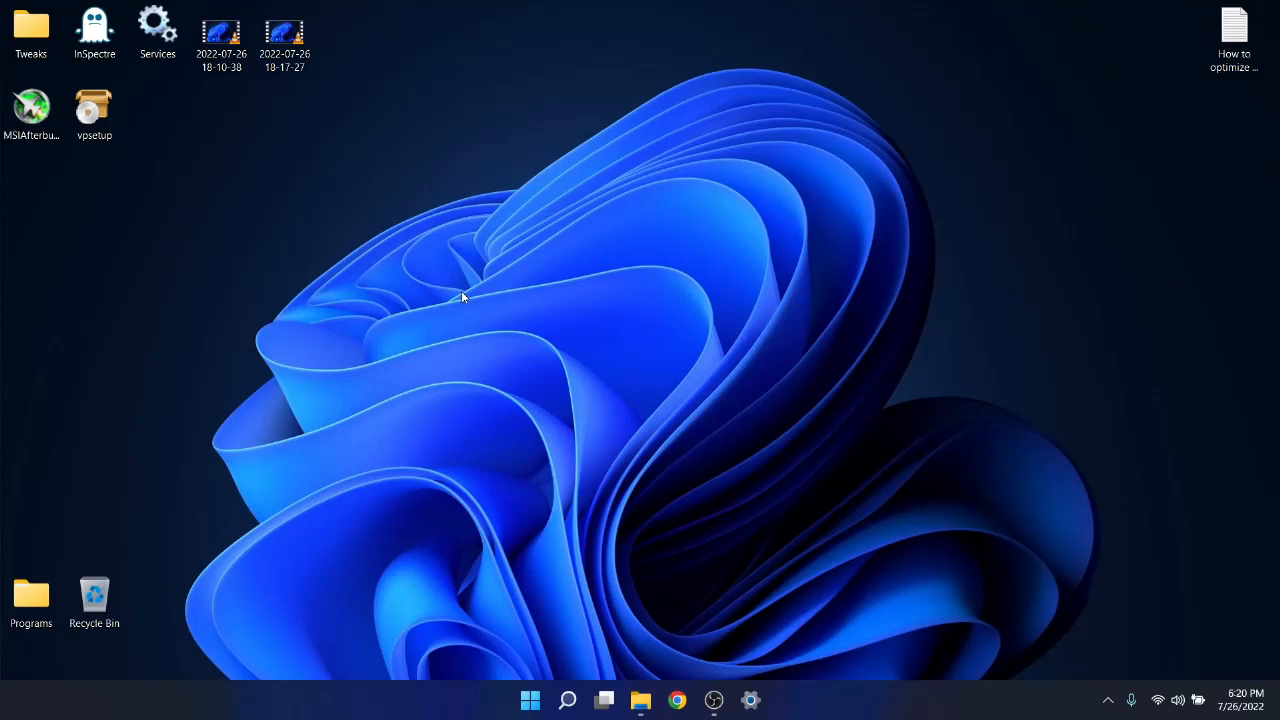
Open NVIDIA Control Panel from the desktop and go to Low Latency Mode in the global 3D settings.
{"action": "right_click", "coordinate": [621, 285]}
{"action": "left_click", "coordinate": [678, 442]}
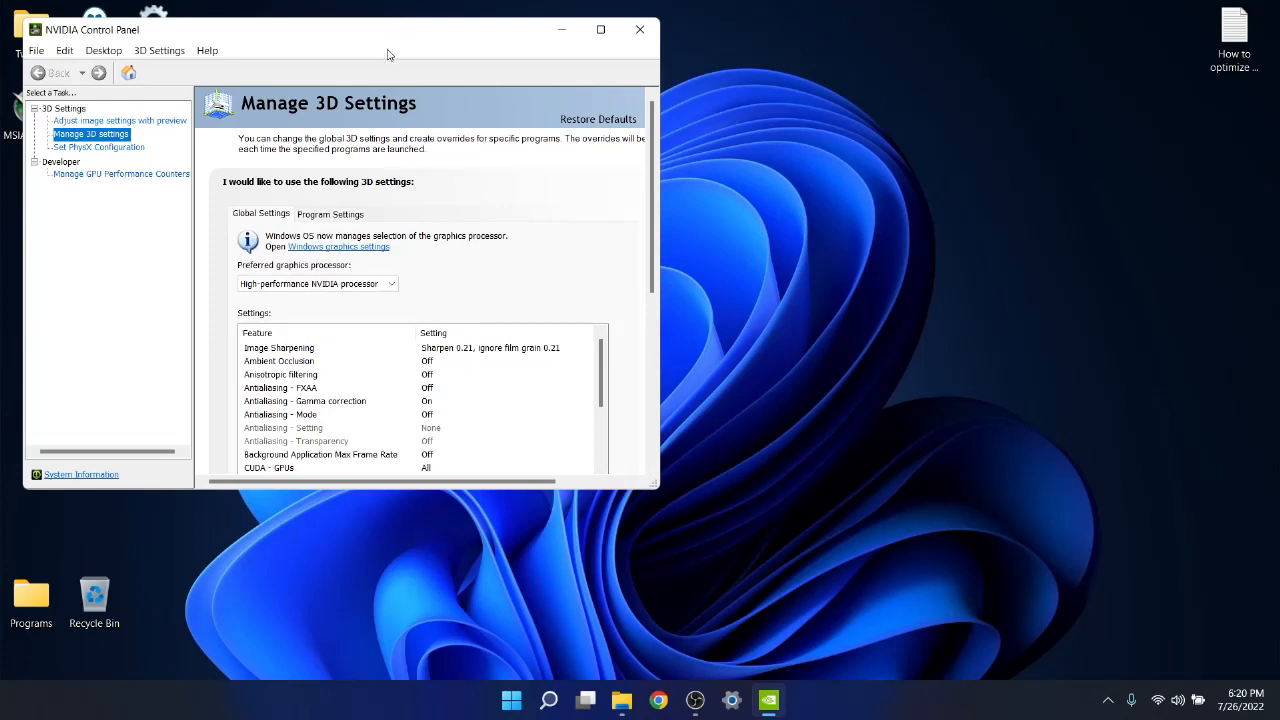
{"action": "scroll", "coordinate": [609, 417], "scroll_direction": "down", "scroll_amount": 1}
{"action": "scroll", "coordinate": [509, 434], "scroll_direction": "down", "scroll_amount": 1}
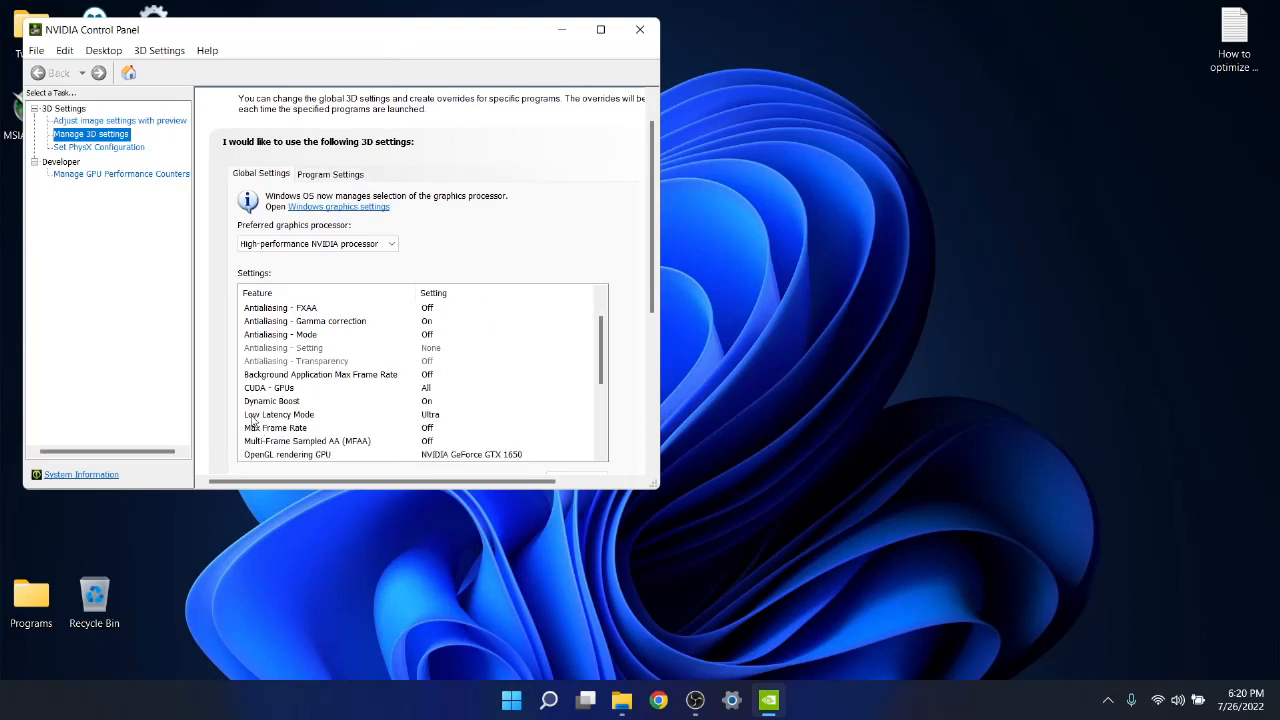
{"action": "left_click", "coordinate": [433, 421]}
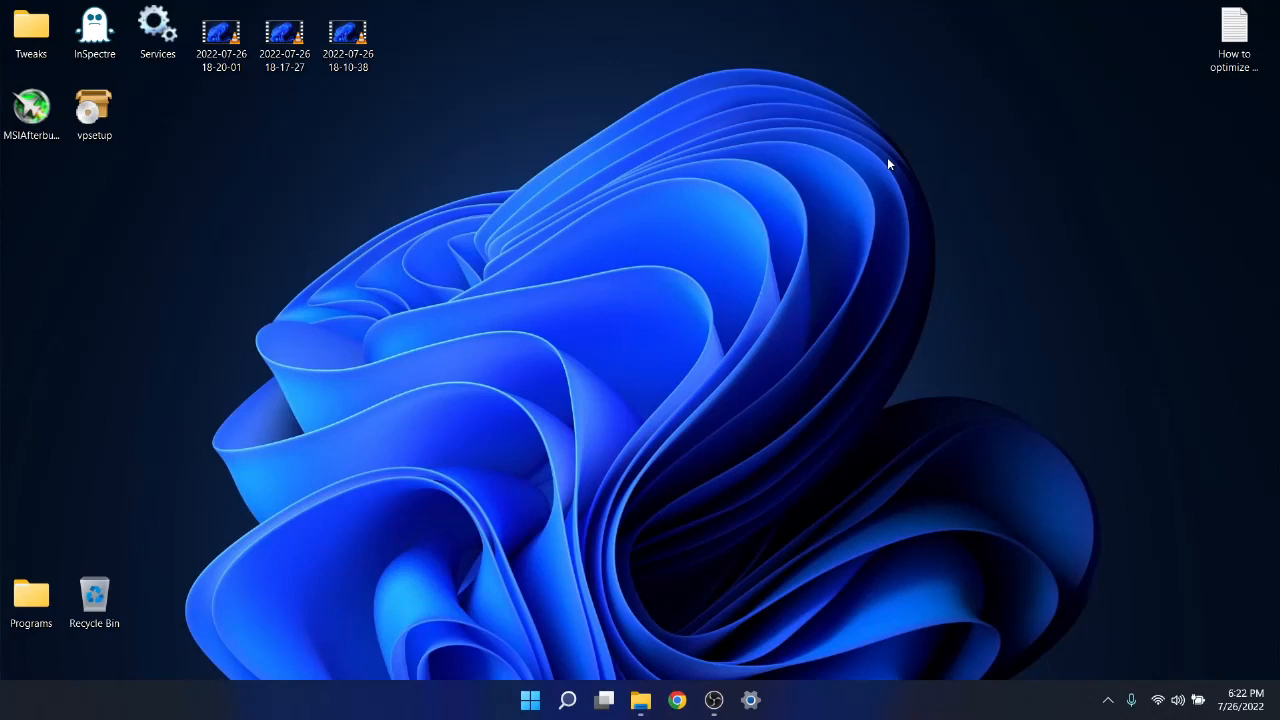
Open the Game Mode page under Gaming in Windows Settings and continue through Graphics to the default graphics settings.
{"action": "left_click", "coordinate": [751, 700]}
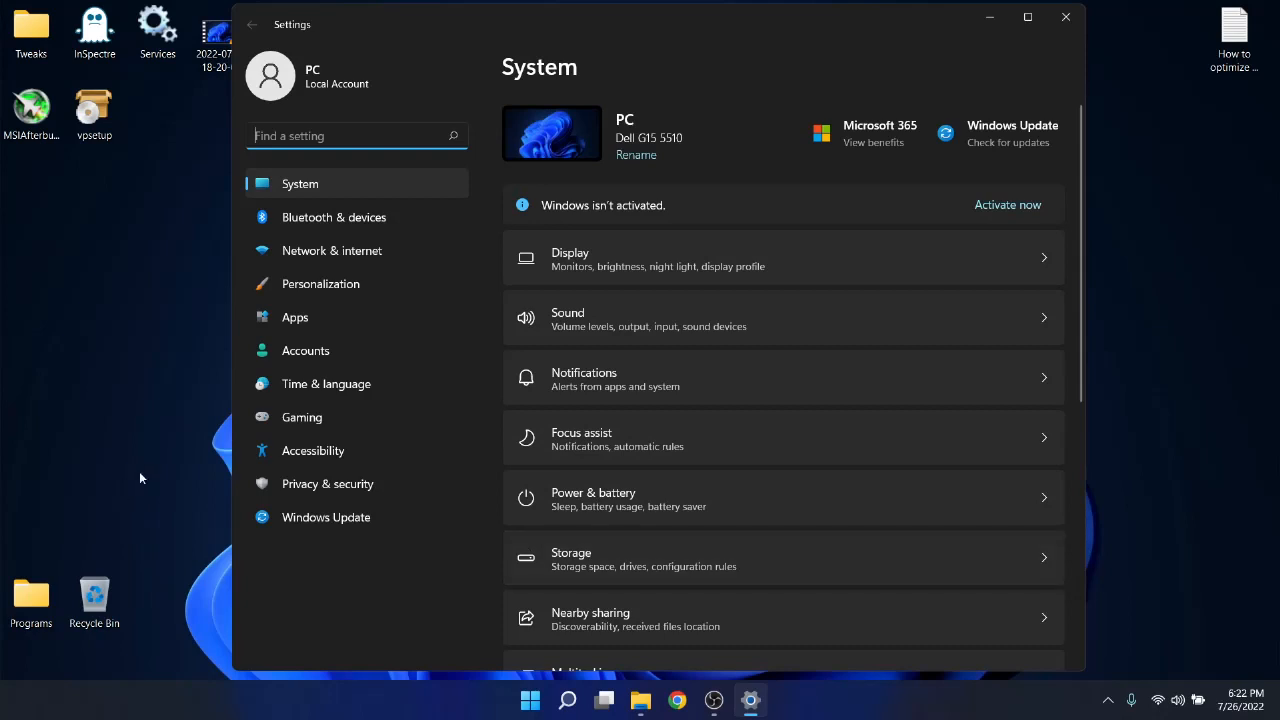
{"action": "left_click", "coordinate": [300, 417]}
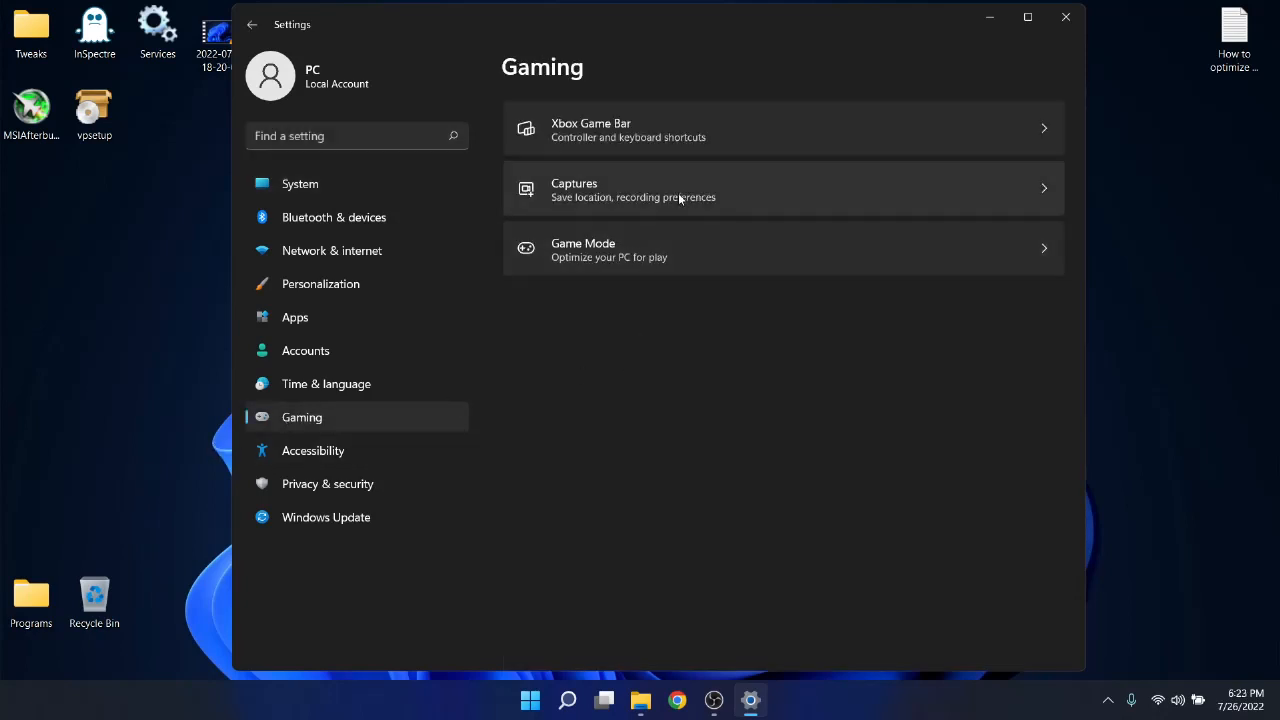
{"action": "left_click", "coordinate": [583, 255]}
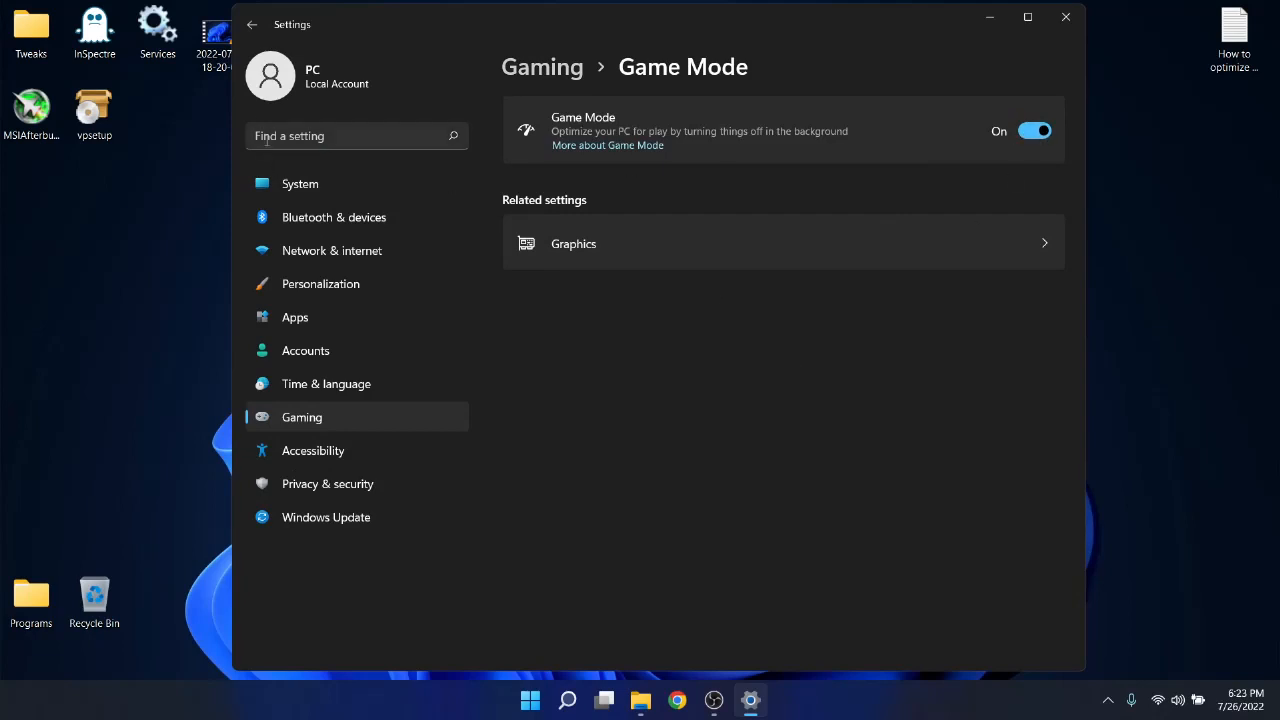
{"action": "left_click", "coordinate": [608, 256]}
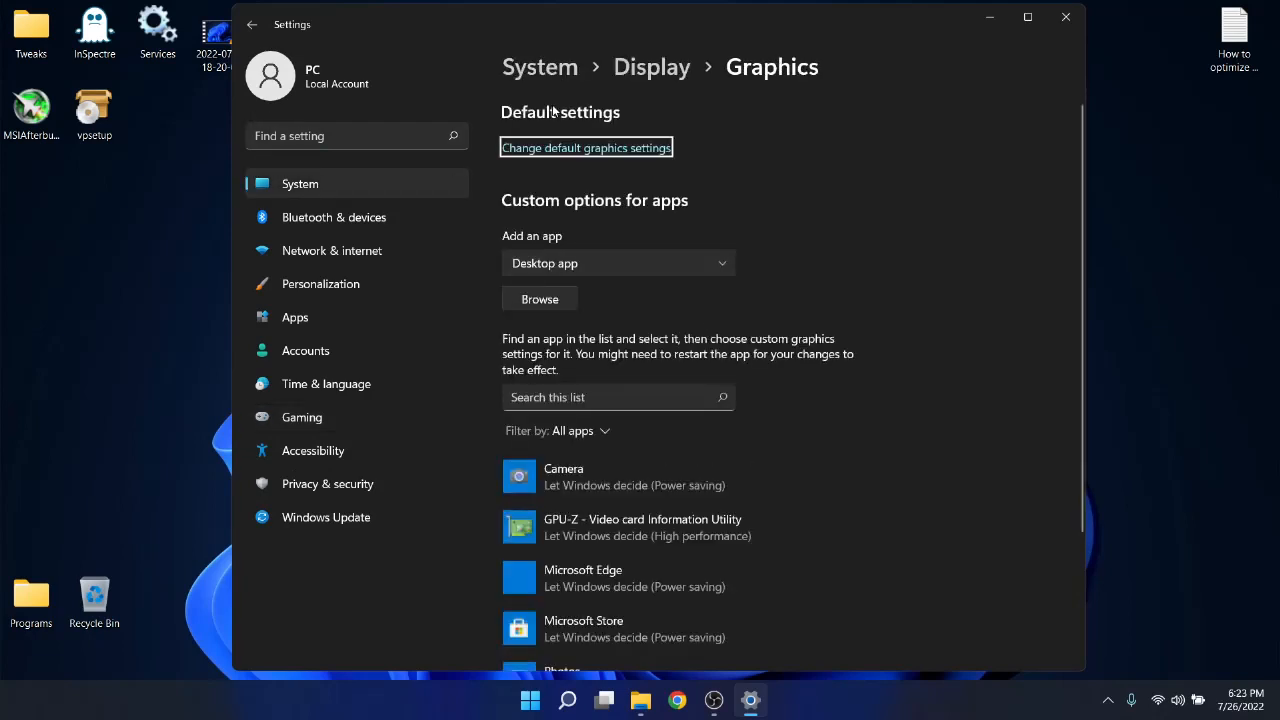
{"action": "left_click", "coordinate": [553, 150]}
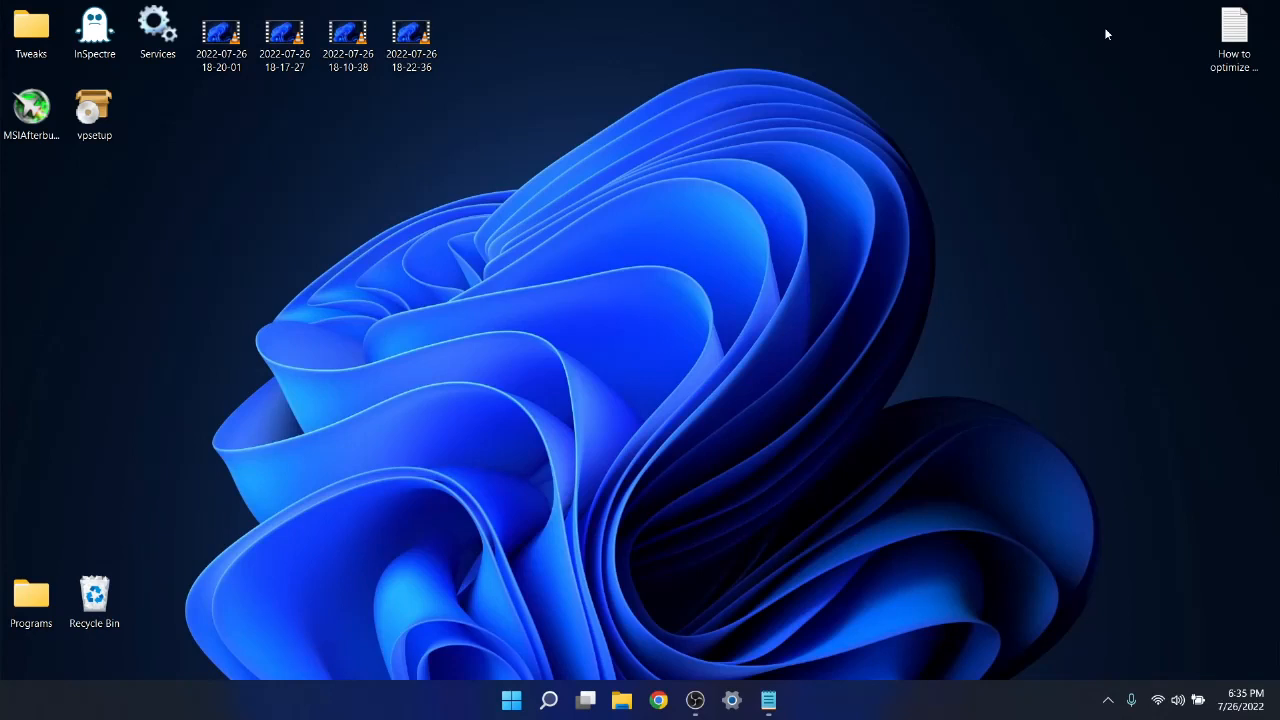
Open Command Prompt, run IPCONFIG to list the network adapter addresses, and move the window aside.
{"action": "key", "text": "super+r"}
{"action": "type", "text": "cmd"}
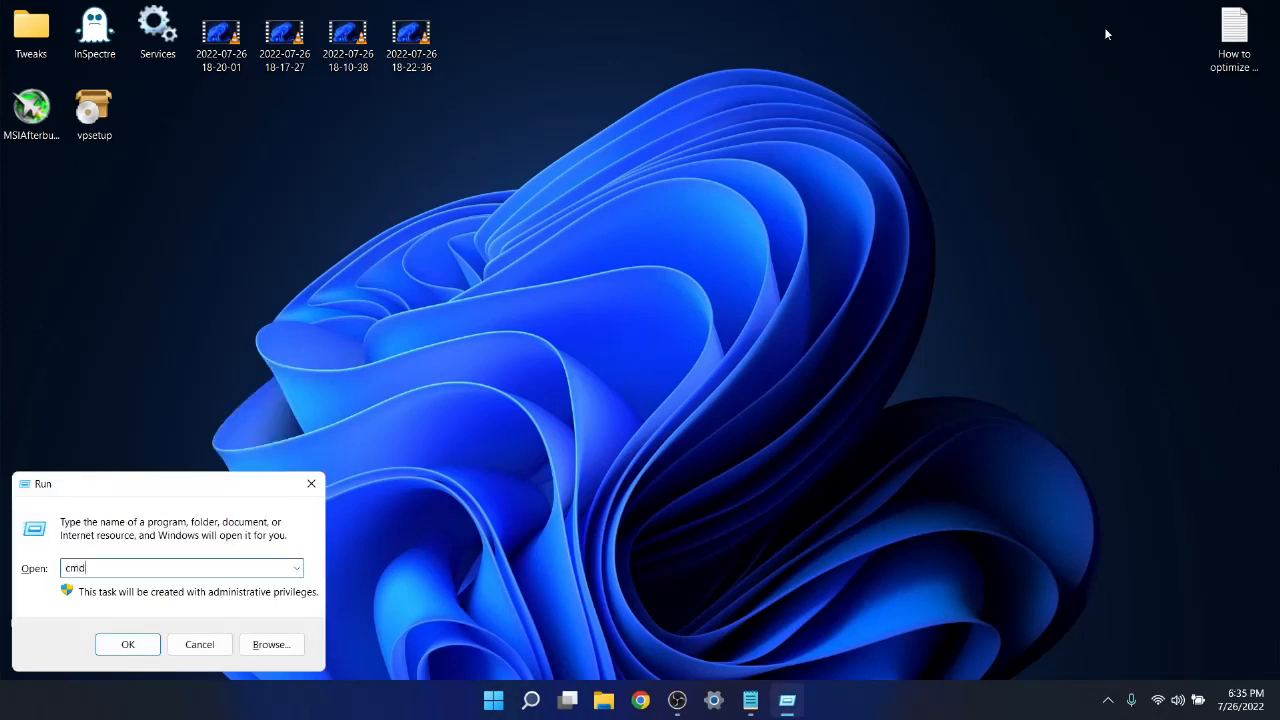
{"action": "key", "text": "Return"}
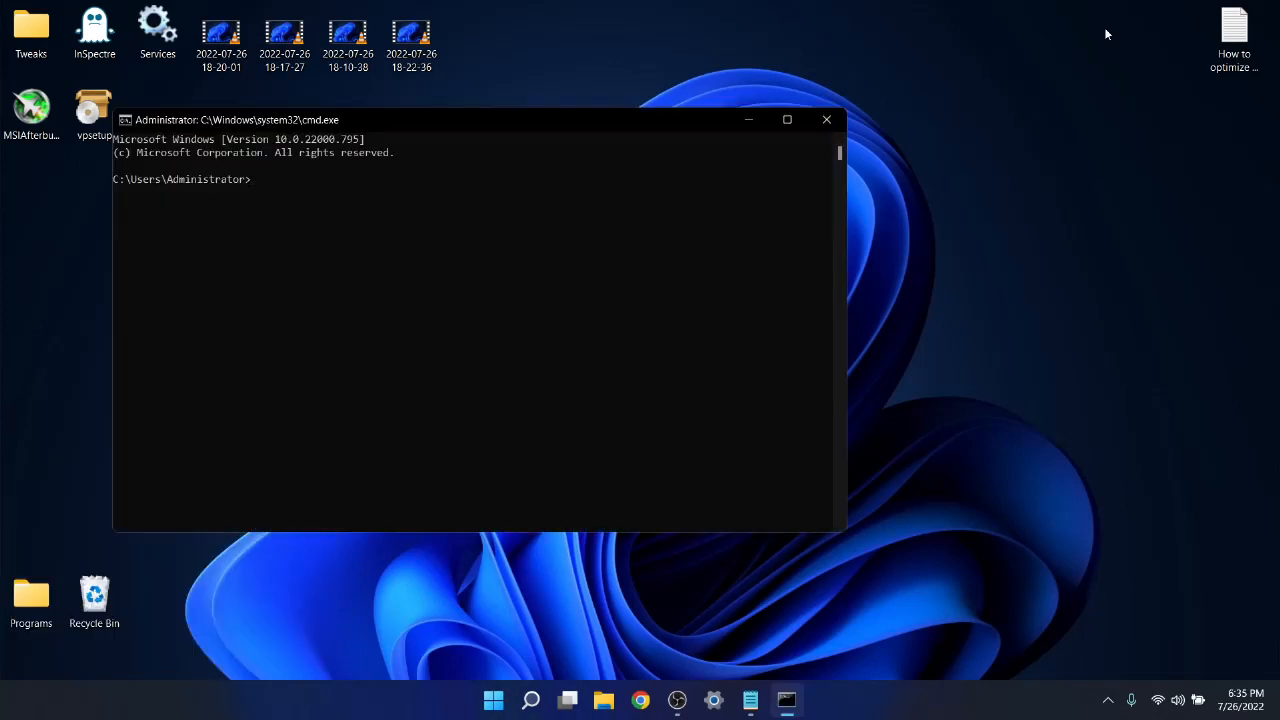
{"action": "type", "text": "IPCONFIG"}
{"action": "key", "text": "Return"}
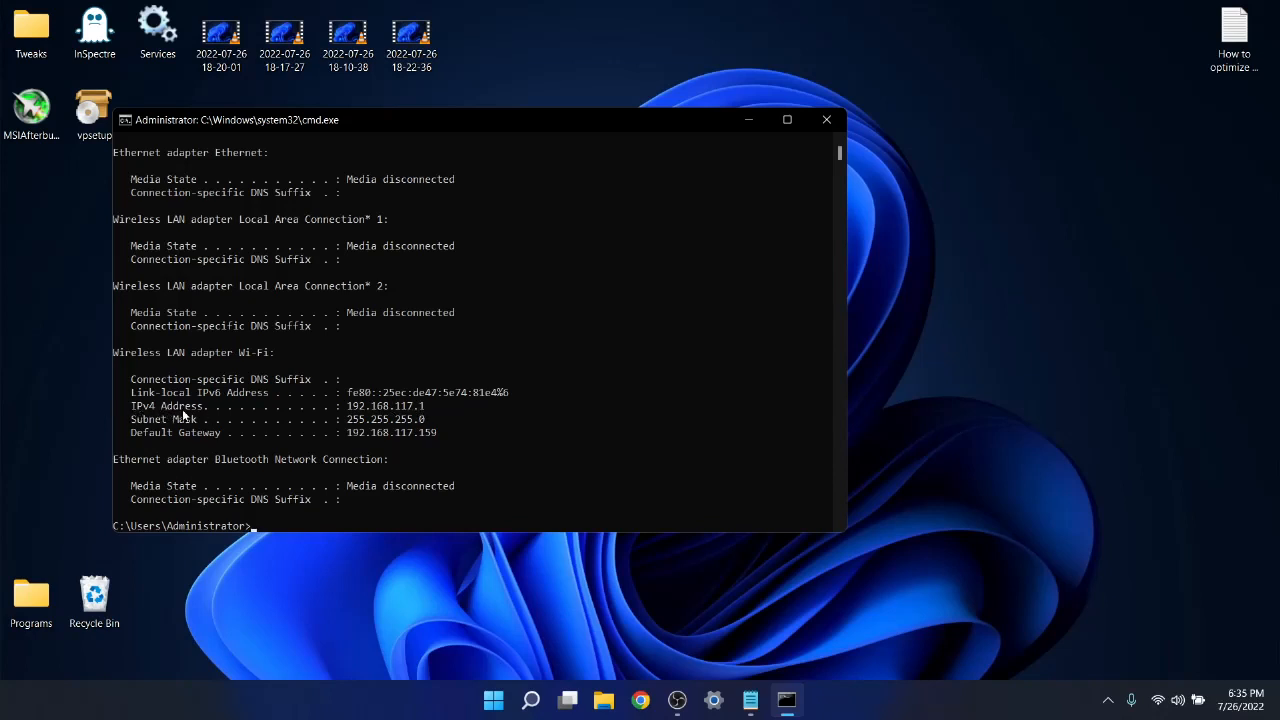
{"action": "left_click_drag", "start_coordinate": [563, 123], "coordinate": [992, 224]}
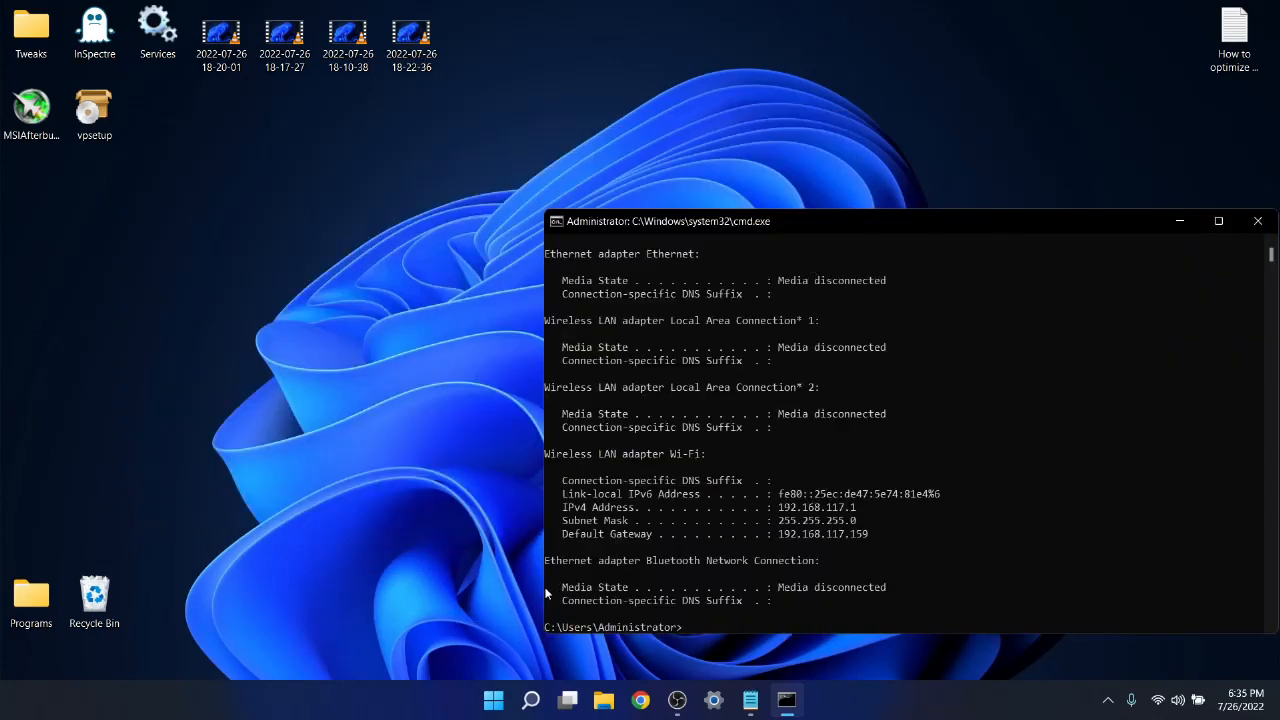
Launch Registry Editor by running regedit.
{"action": "key", "text": "super+r"}
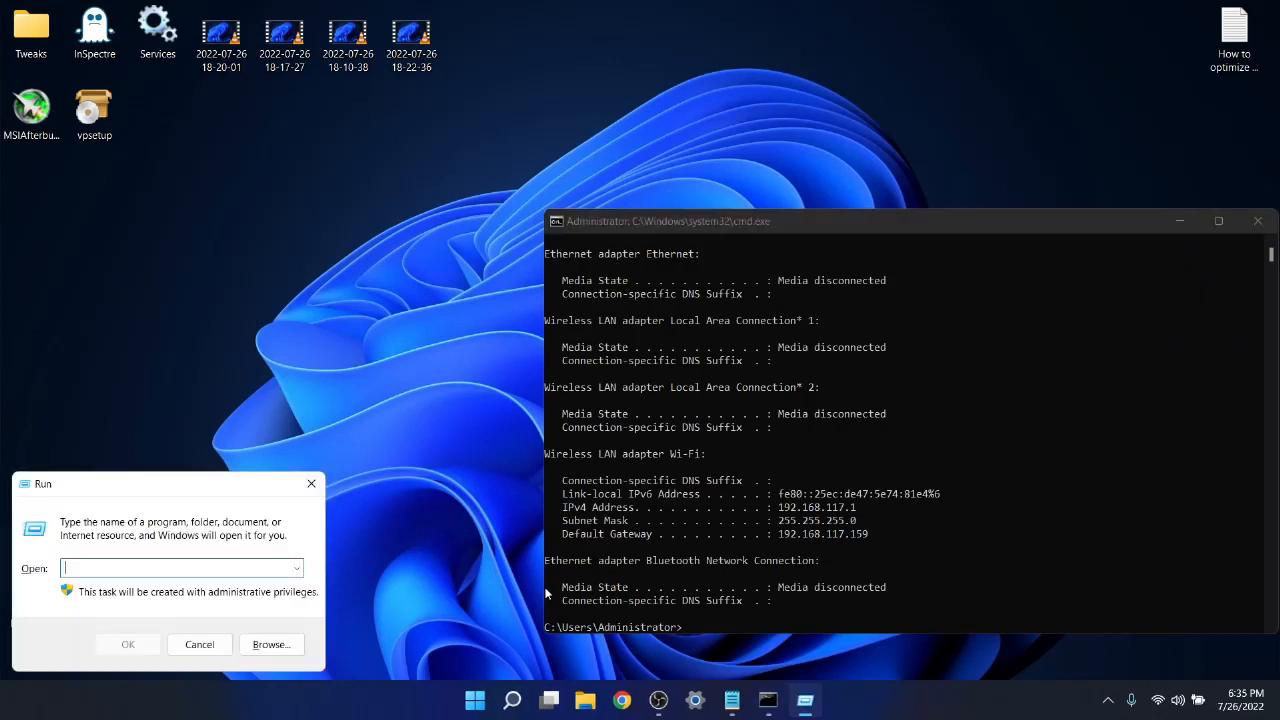
{"action": "type", "text": "regef"}
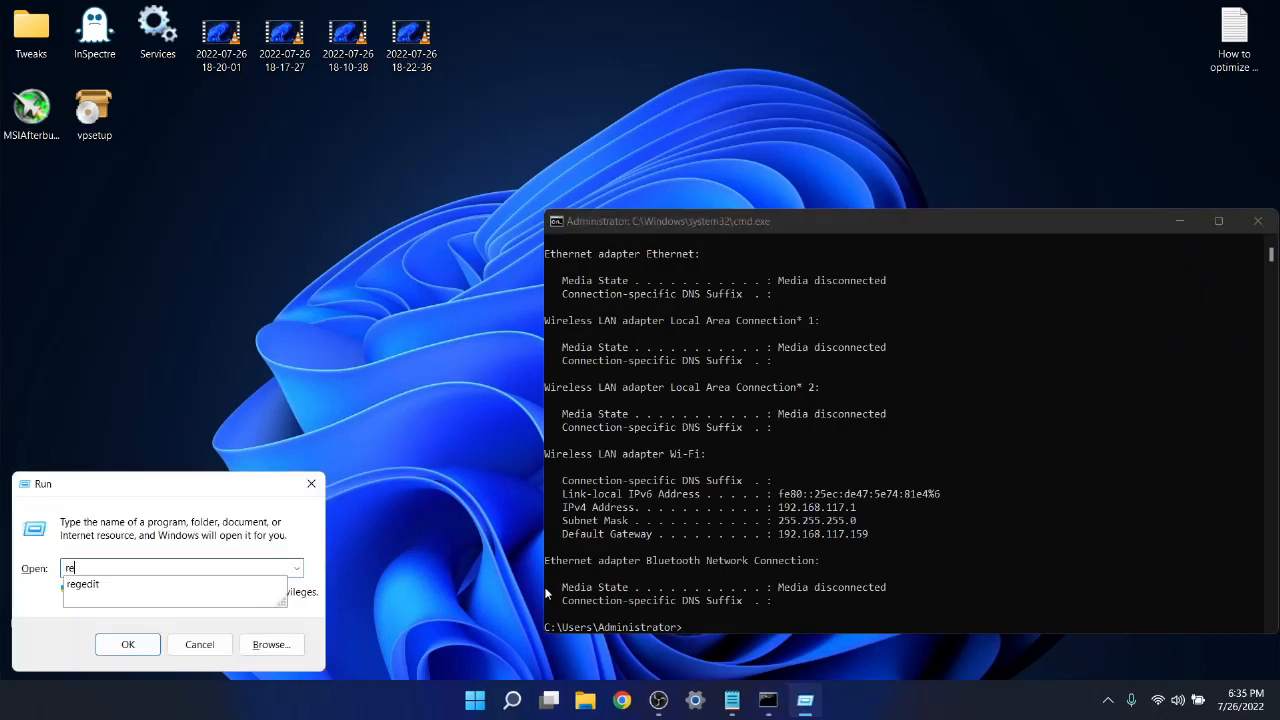
{"action": "key", "text": "BackSpace"}
{"action": "key", "text": "BackSpace"}
{"action": "key", "text": "BackSpace"}
{"action": "key", "text": "BackSpace"}
{"action": "key", "text": "BackSpace"}
{"action": "type", "text": "regedit"}
{"action": "key", "text": "Return"}
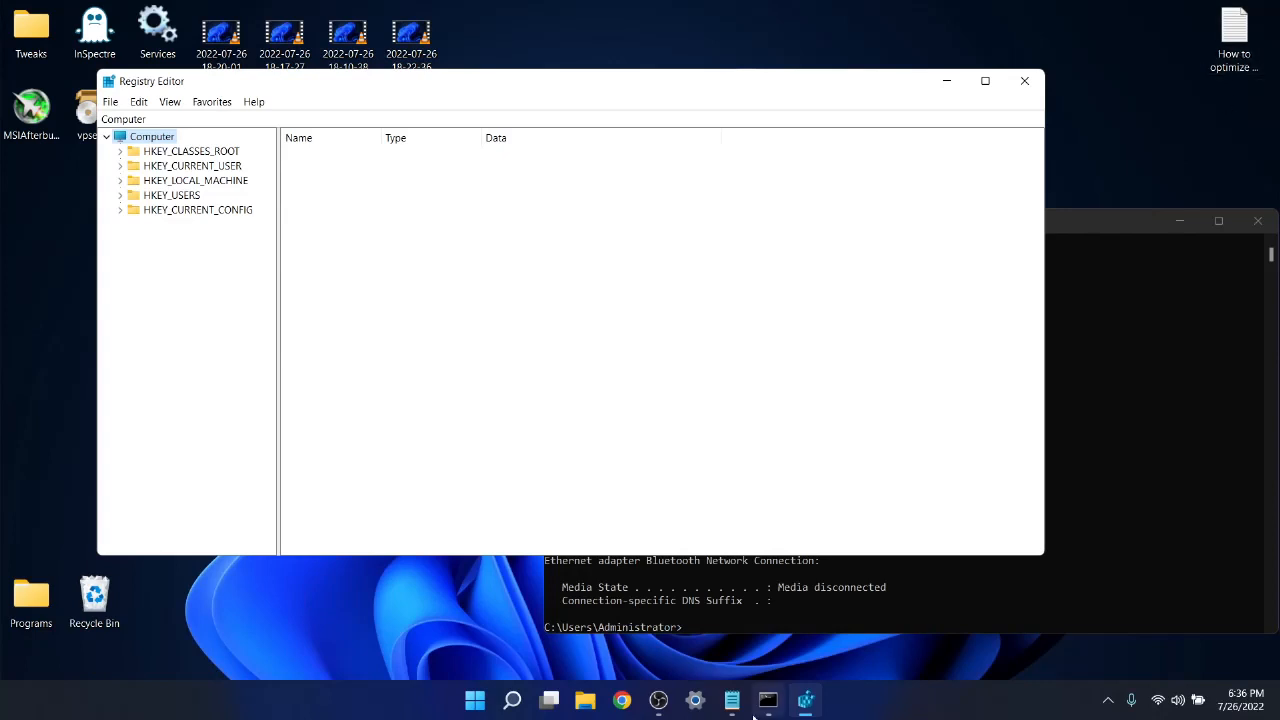
Copy the highlighted registry path from the Notepad notes and go to HKEY_LOCAL_MACHINE\SYSTEM\CurrentControlSet\services\Tcpip\Parameters\Interfaces in Registry Editor.
{"action": "mouse_move", "coordinate": [737, 712]}
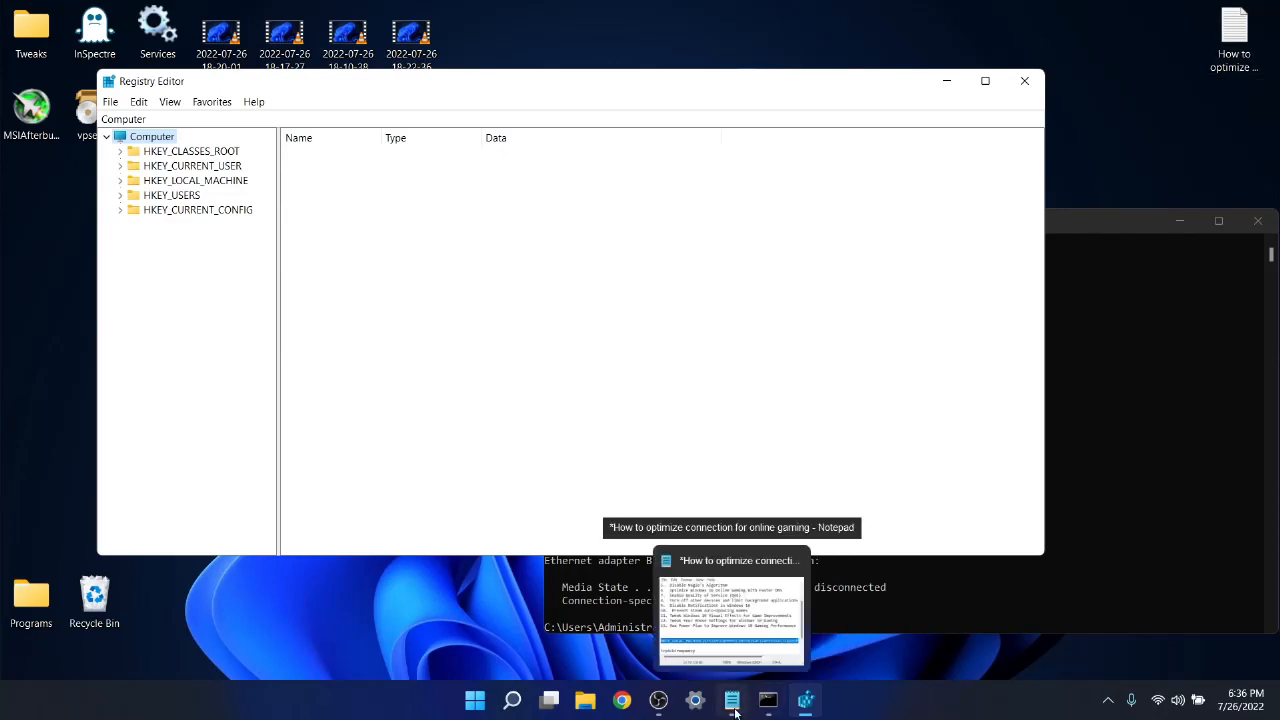
{"action": "left_click", "coordinate": [734, 706]}
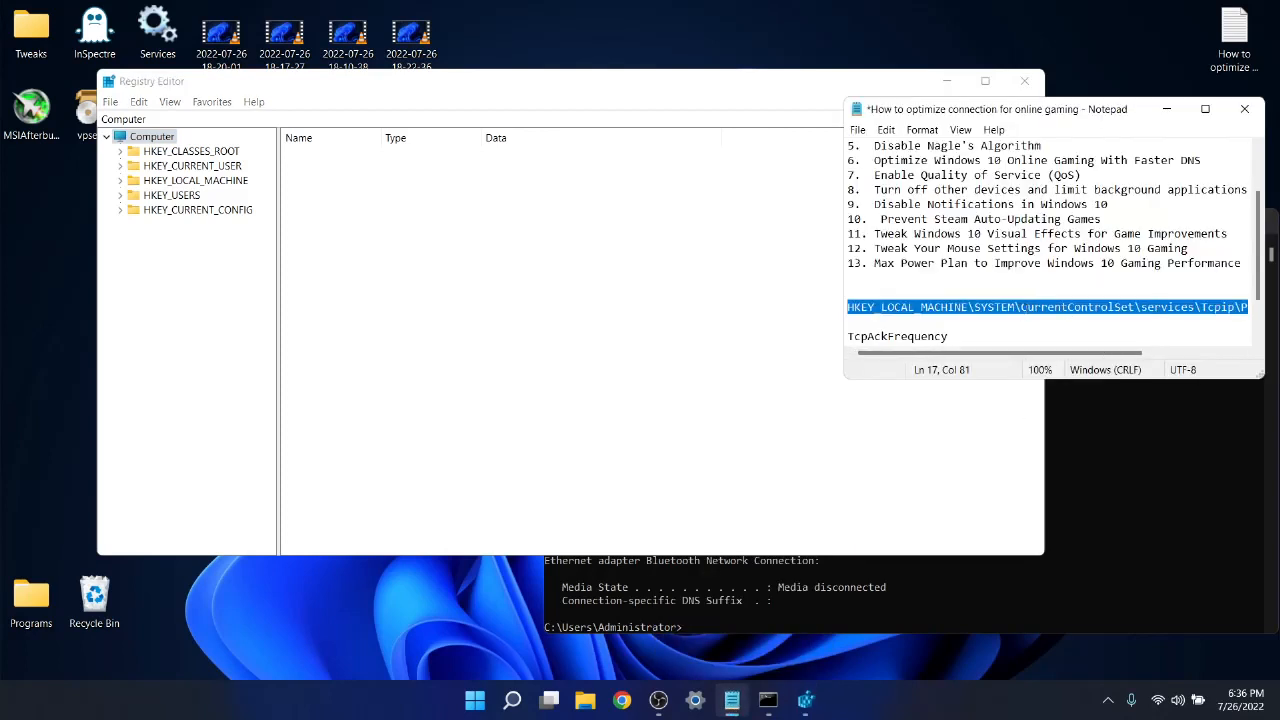
{"action": "right_click", "coordinate": [1021, 308]}
{"action": "left_click", "coordinate": [1077, 365]}
{"action": "left_click_drag", "start_coordinate": [151, 119], "coordinate": [100, 118]}
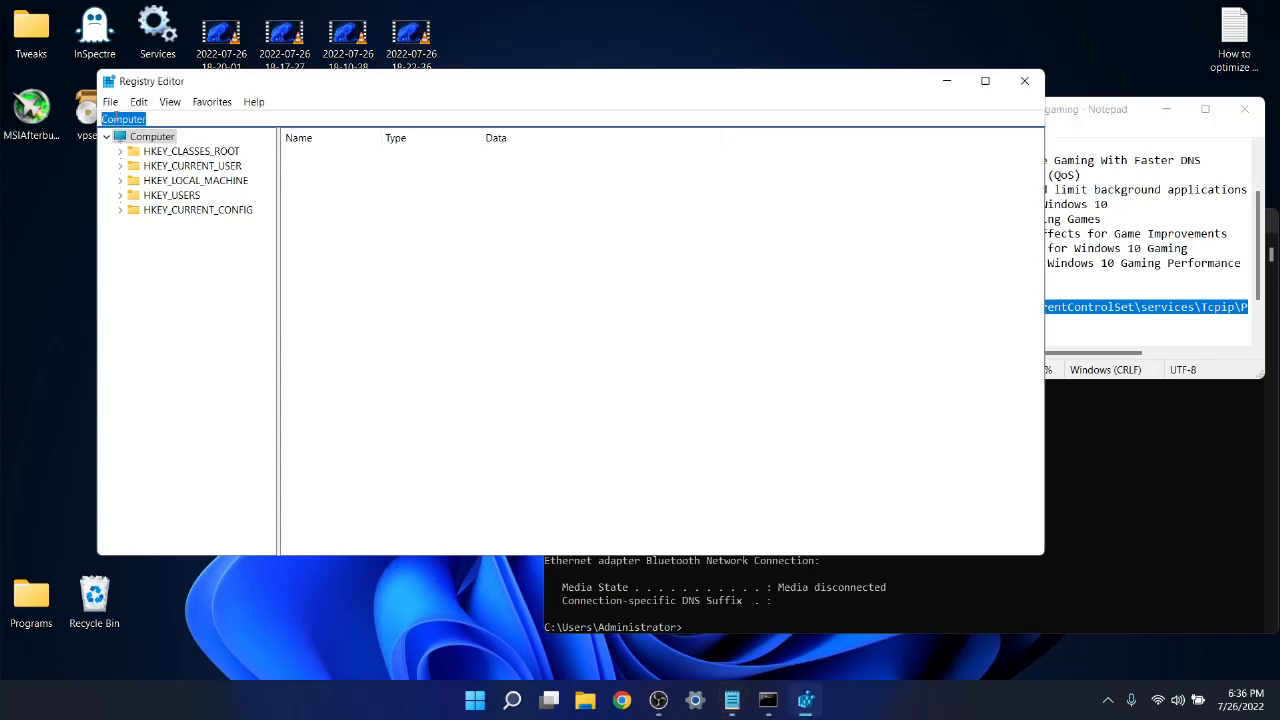
{"action": "right_click", "coordinate": [117, 121]}
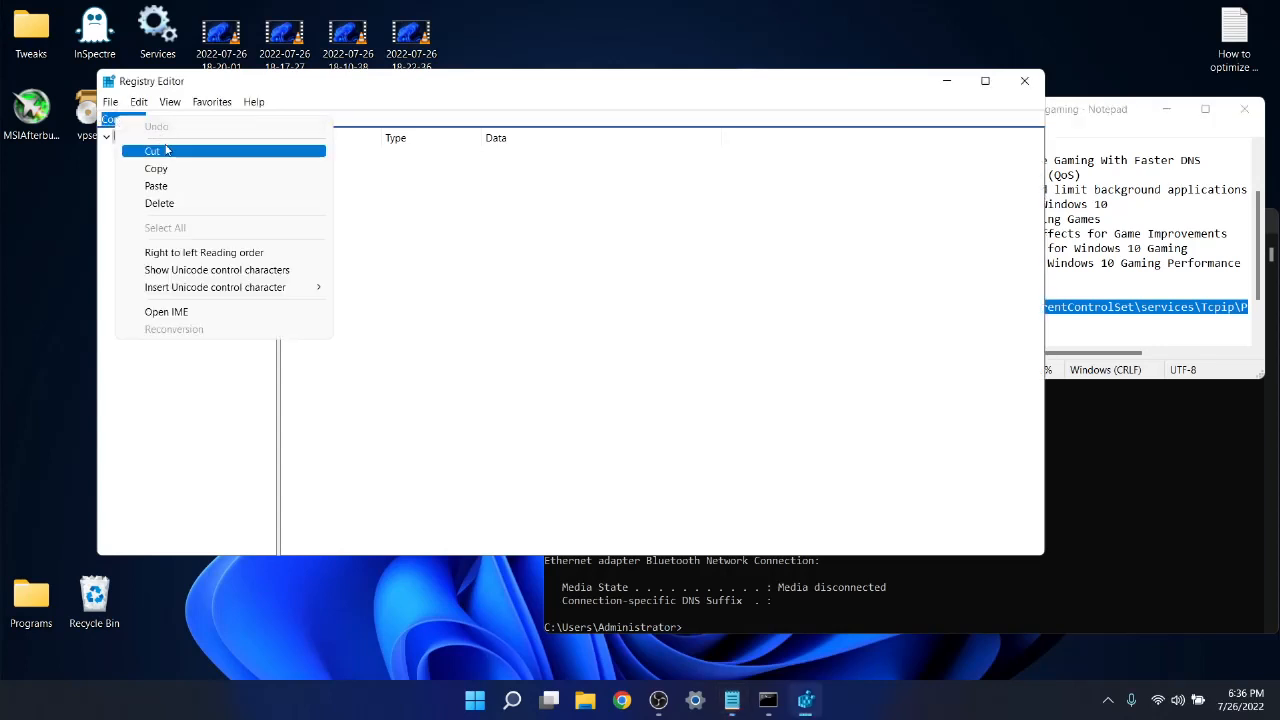
{"action": "left_click", "coordinate": [163, 189]}
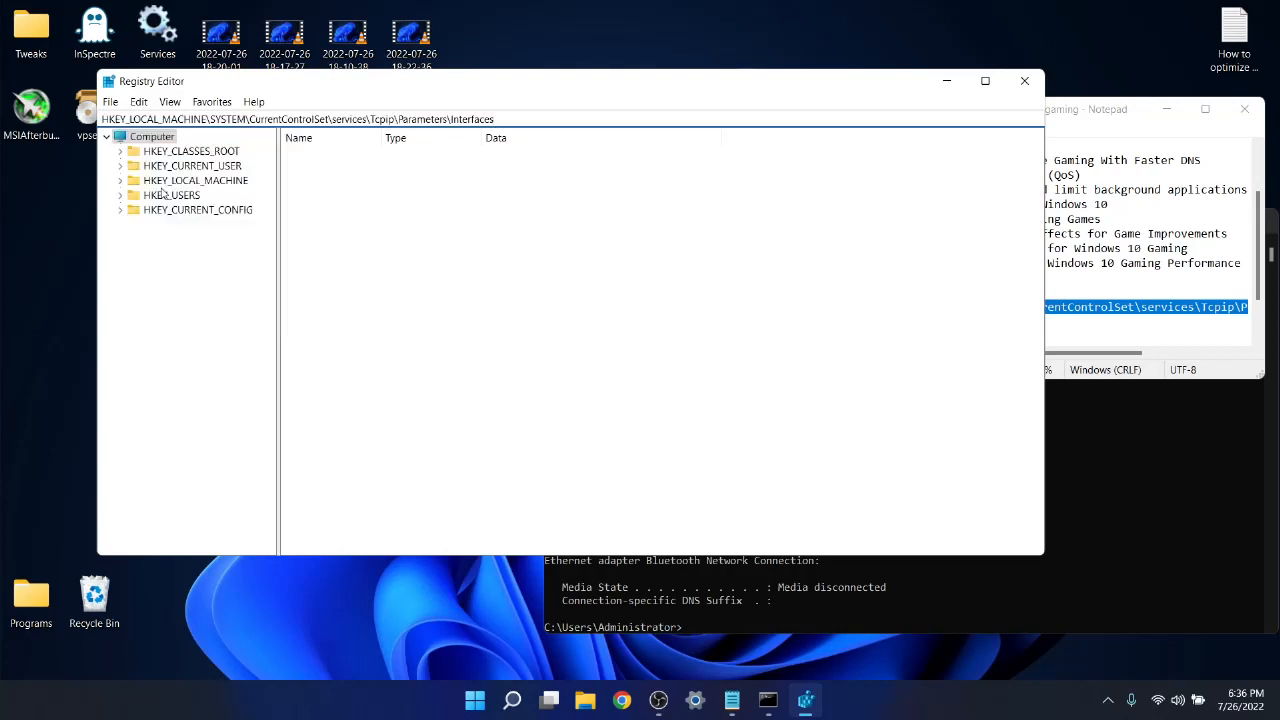
{"action": "key", "text": "Return"}
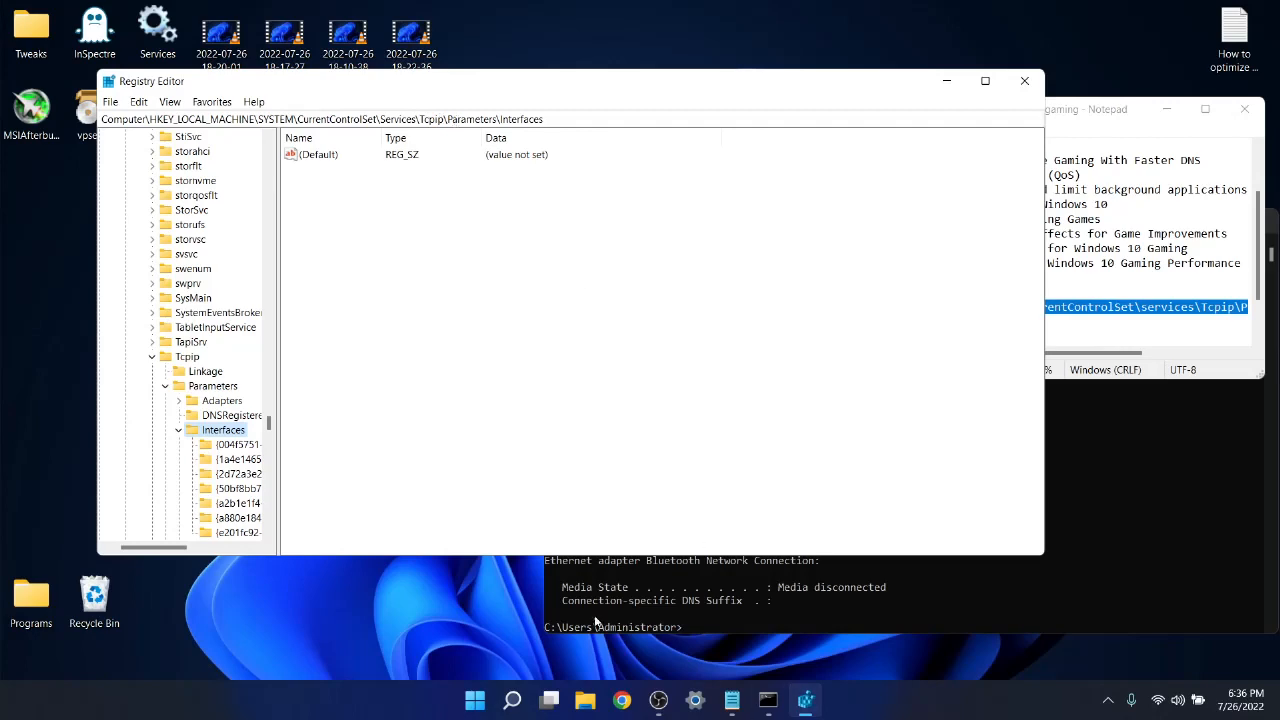
Check the subkeys under Interfaces and select the one whose DhcpIPAddress matches the Wi-Fi adapter's IPv4 address in Command Prompt.
{"action": "left_click_drag", "start_coordinate": [271, 430], "coordinate": [270, 434]}
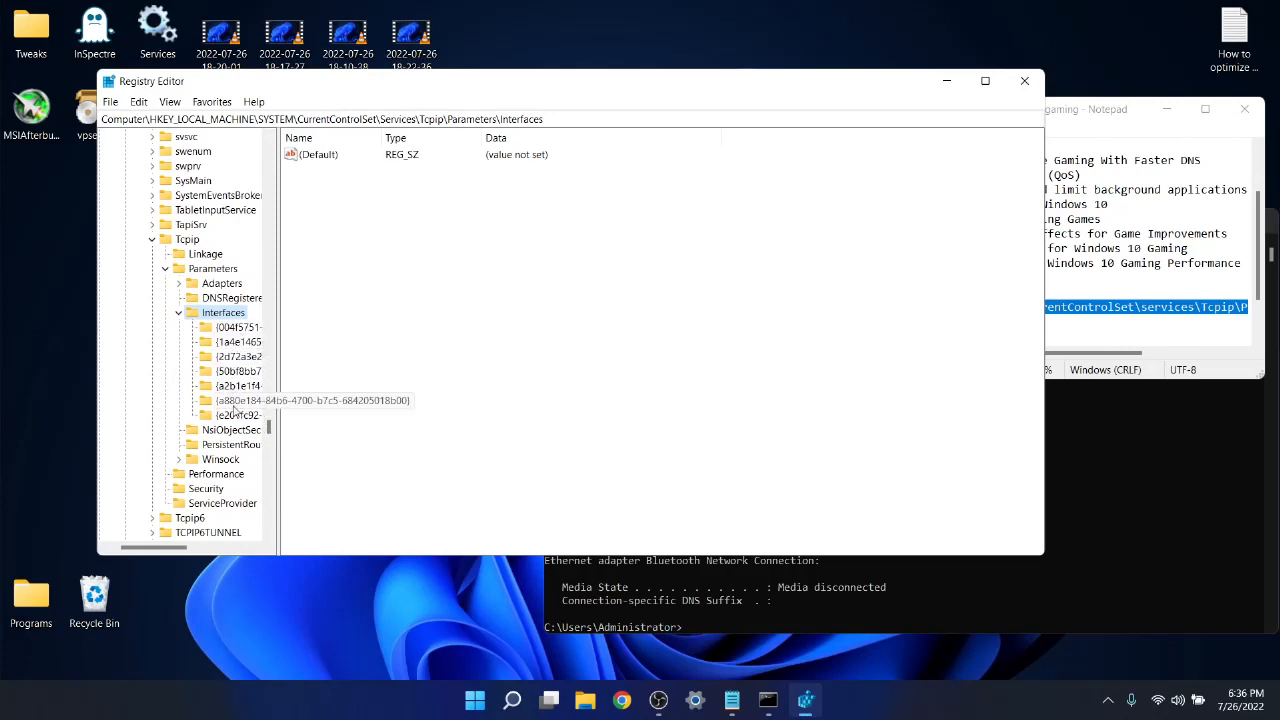
{"action": "left_click", "coordinate": [1164, 484]}
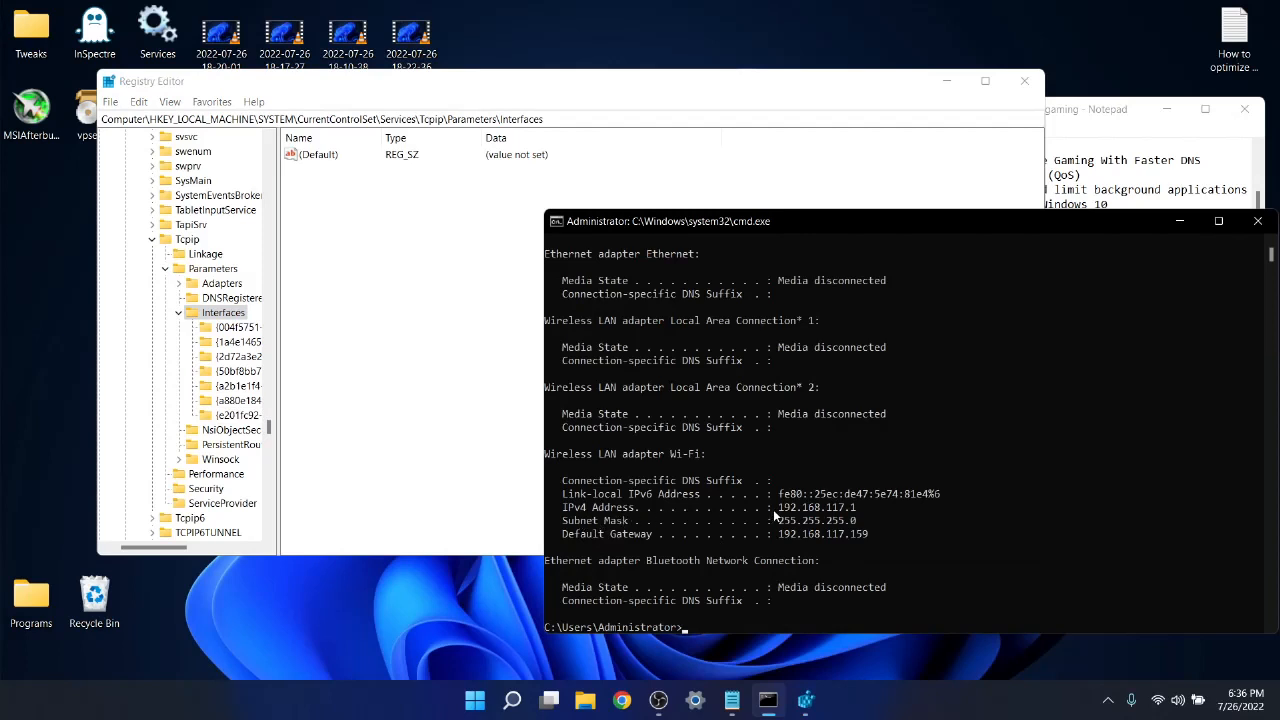
{"action": "left_click", "coordinate": [374, 320]}
{"action": "left_click", "coordinate": [236, 328]}
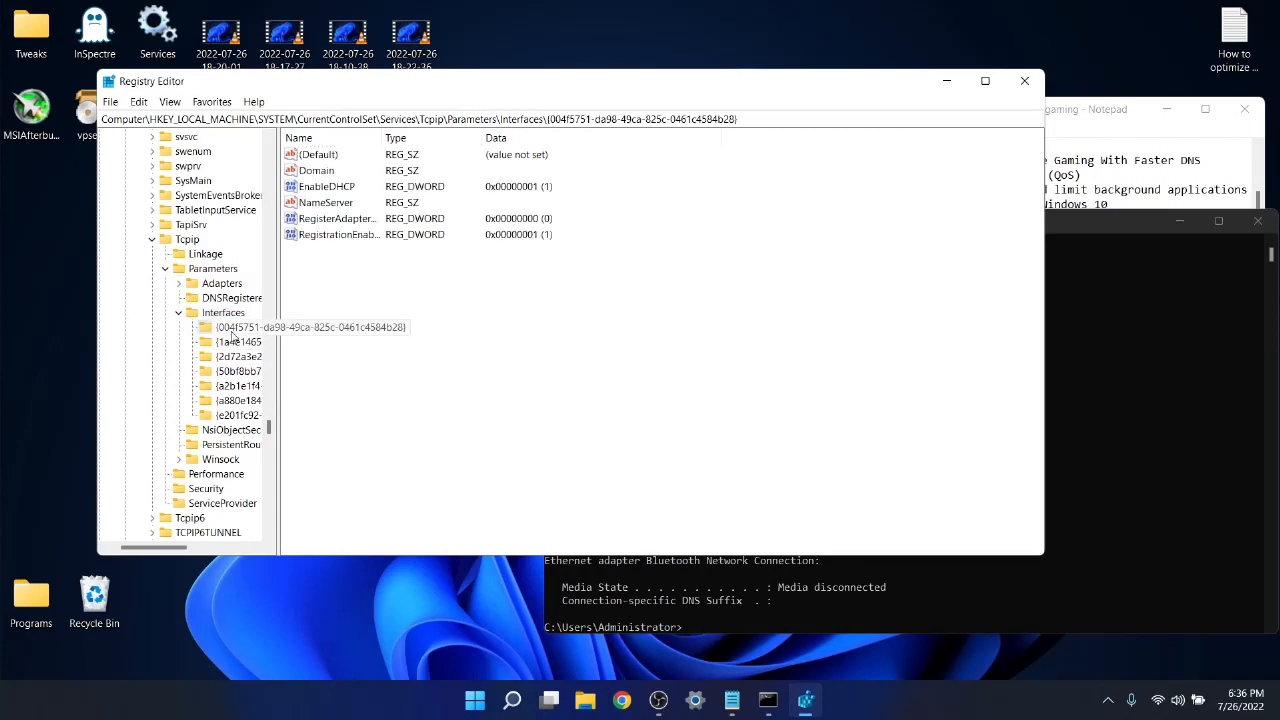
{"action": "left_click", "coordinate": [233, 357]}
{"action": "left_click", "coordinate": [232, 372]}
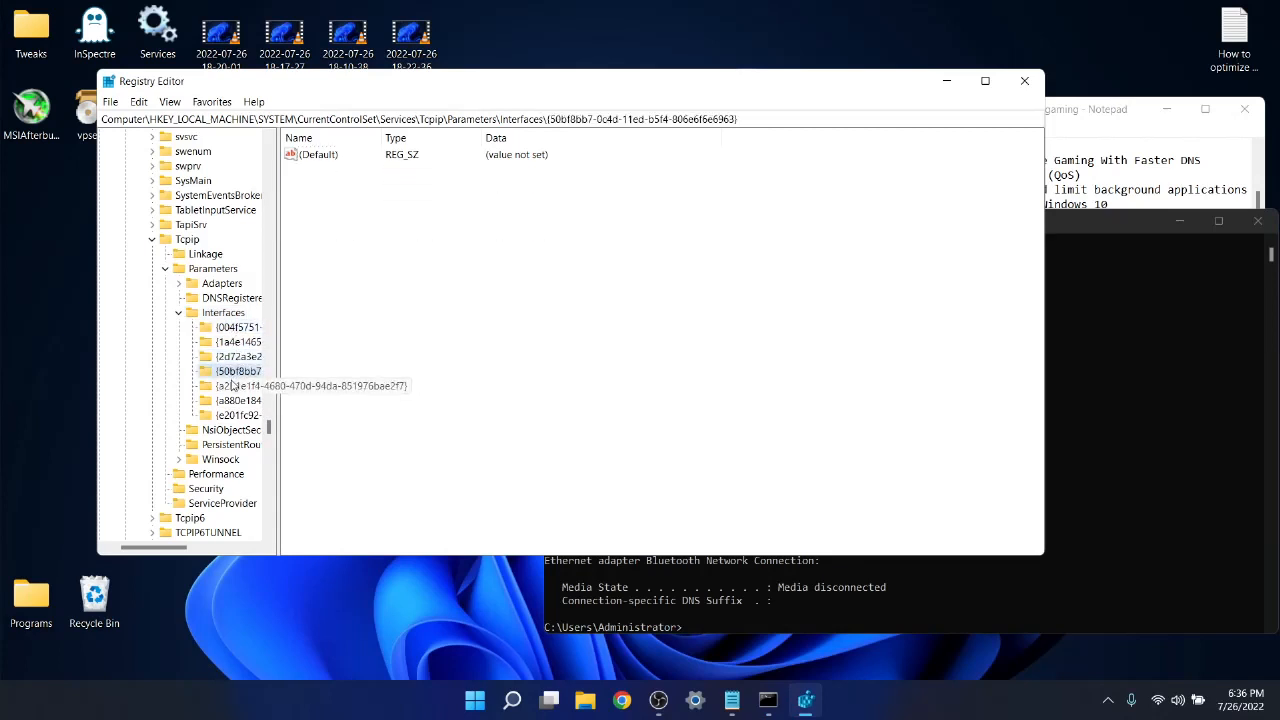
{"action": "left_click", "coordinate": [232, 386]}
{"action": "left_click", "coordinate": [232, 400]}
{"action": "left_click", "coordinate": [230, 415]}
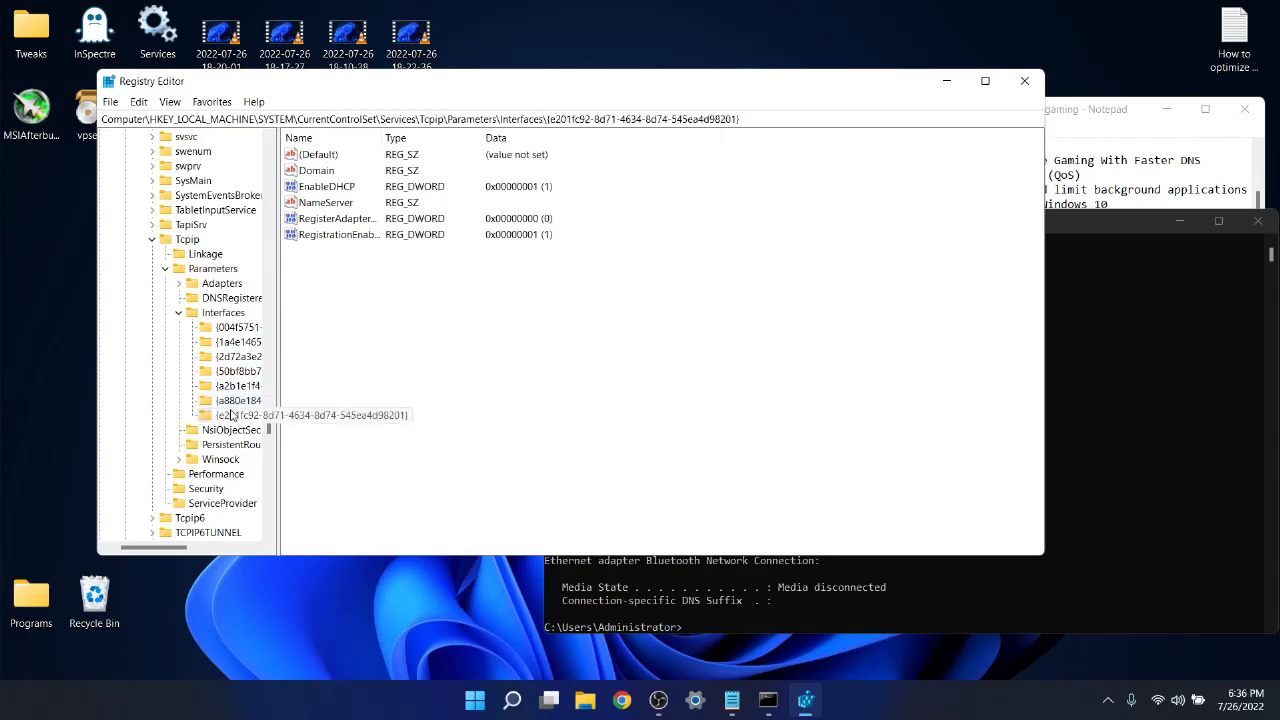
{"action": "left_click", "coordinate": [248, 342]}
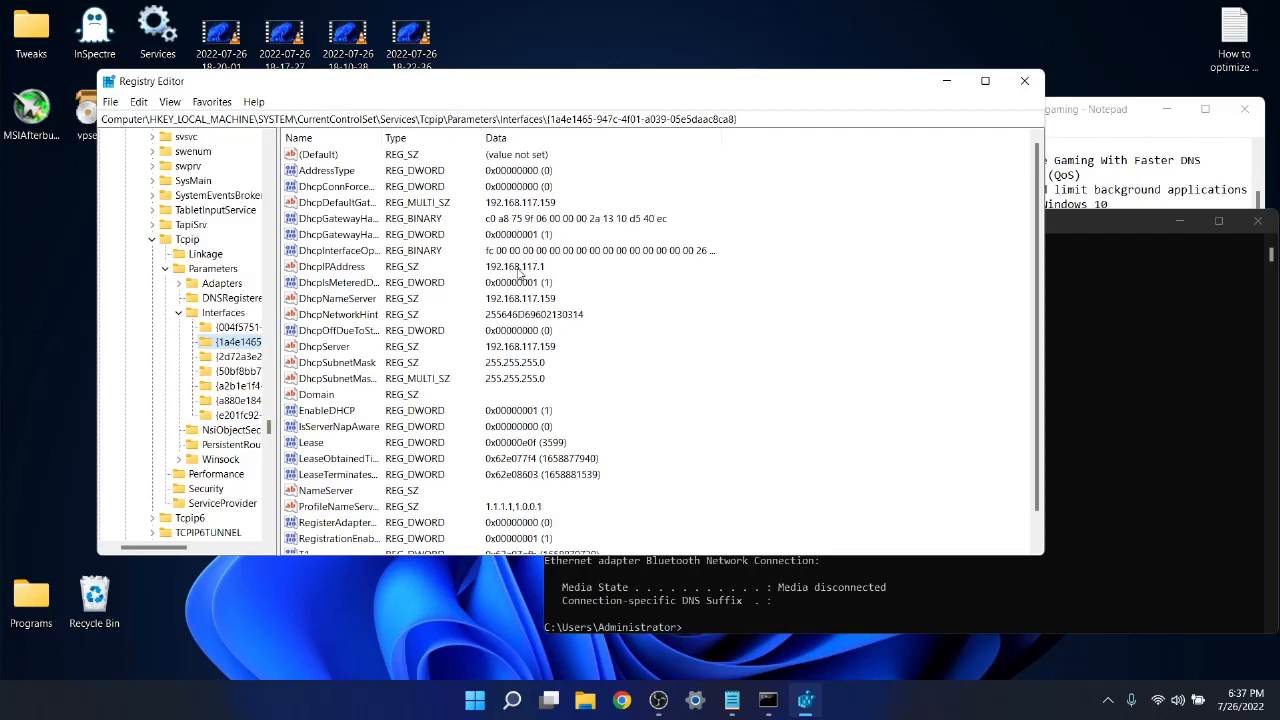
{"action": "left_click", "coordinate": [1088, 352]}
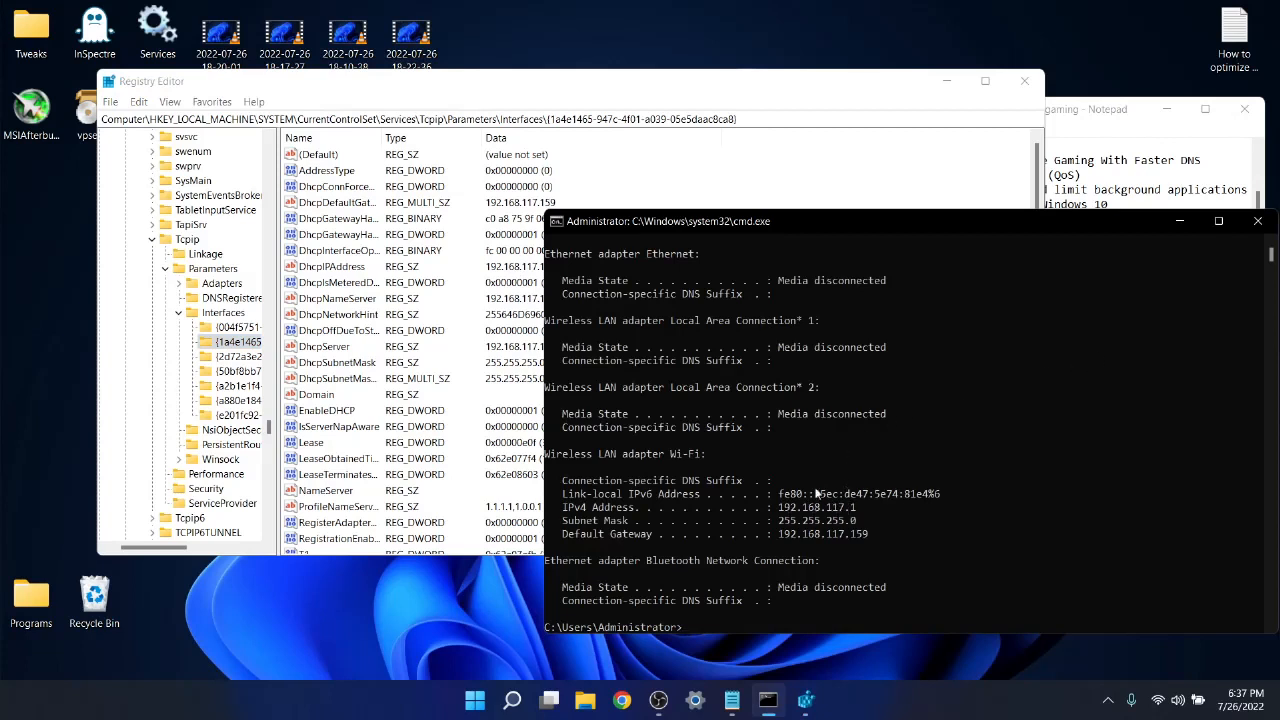
{"action": "left_click", "coordinate": [773, 161]}
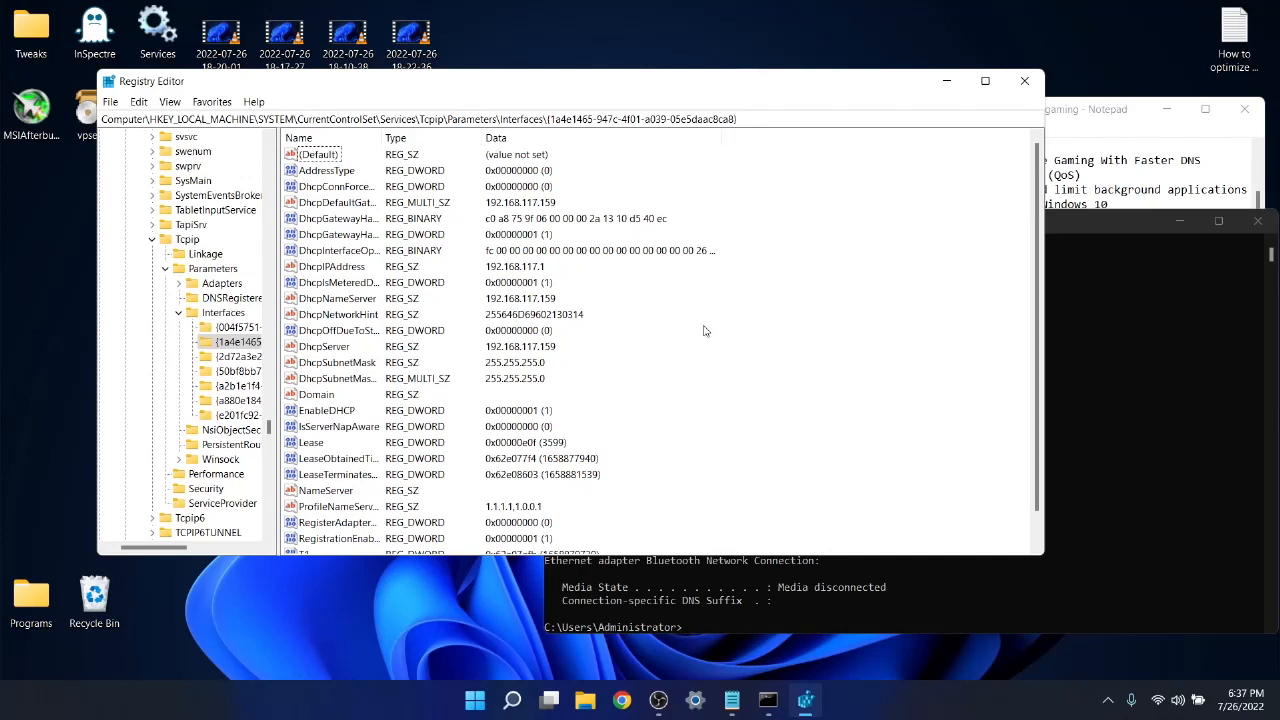
Create two new DWORD (32-bit) values in the selected Wi-Fi interface key.
{"action": "scroll", "coordinate": [715, 335], "scroll_direction": "down", "scroll_amount": 1}
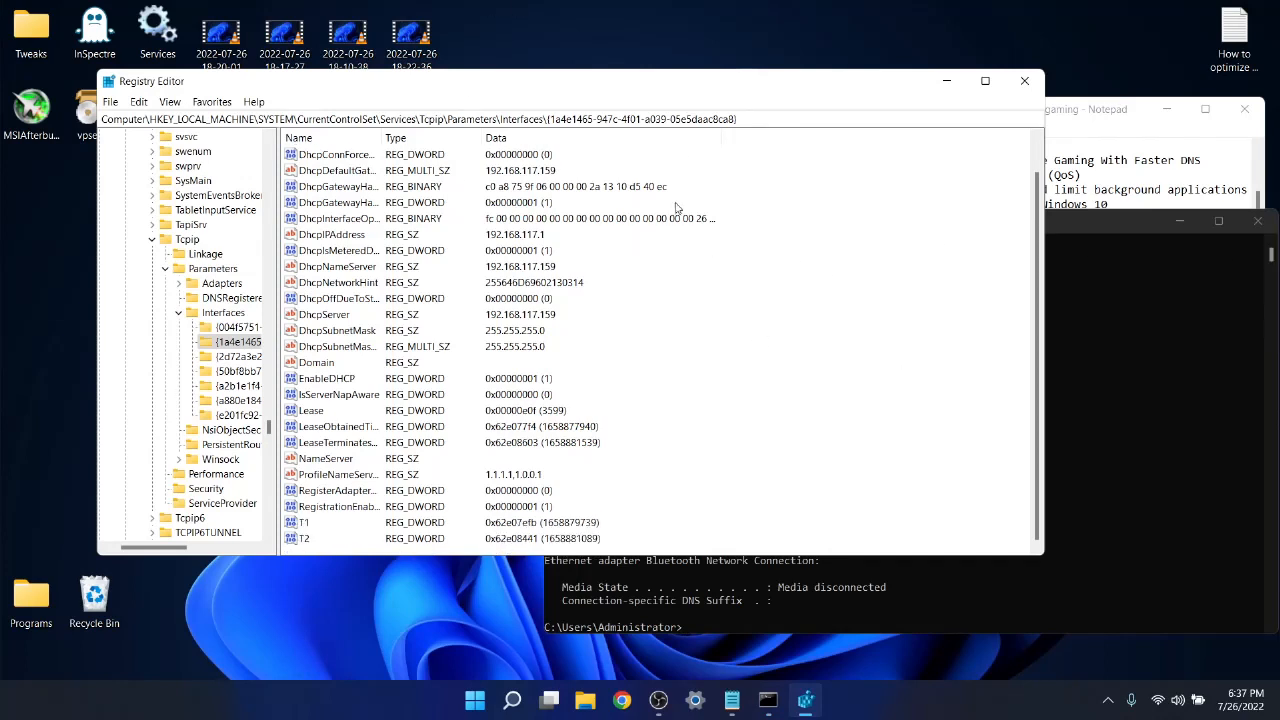
{"action": "right_click", "coordinate": [811, 318]}
{"action": "left_click", "coordinate": [830, 323]}
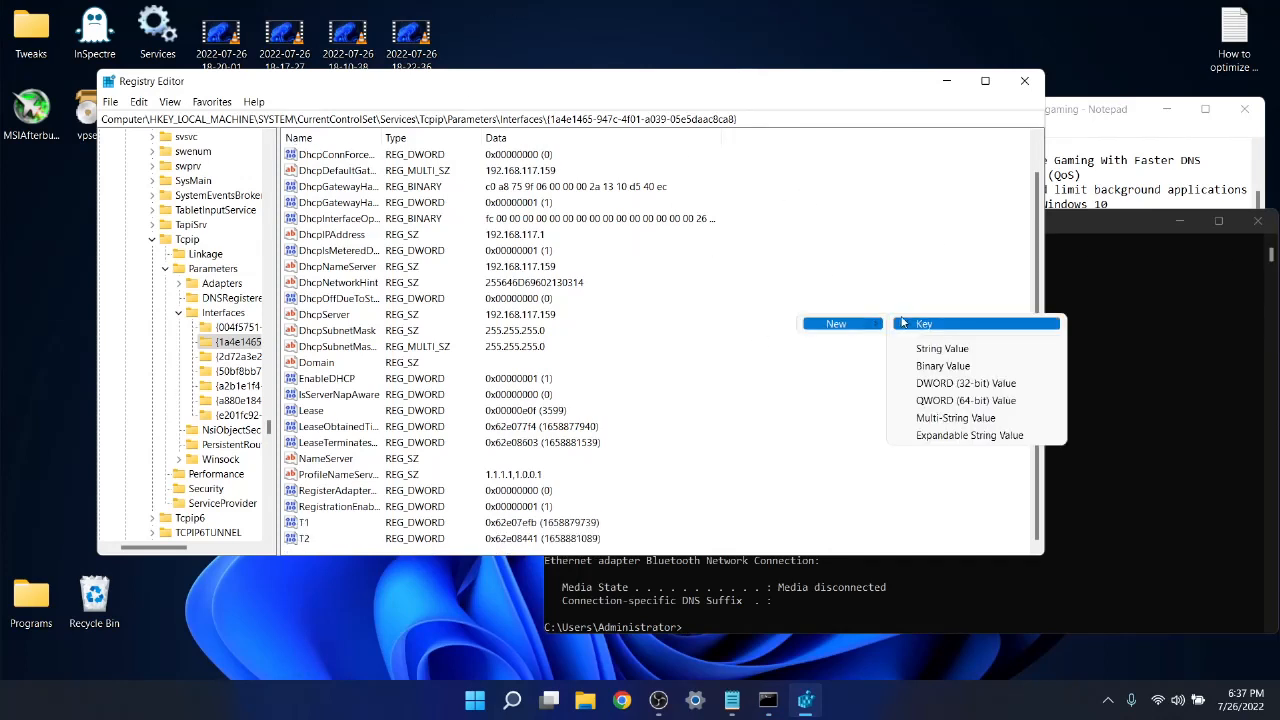
{"action": "left_click", "coordinate": [985, 384]}
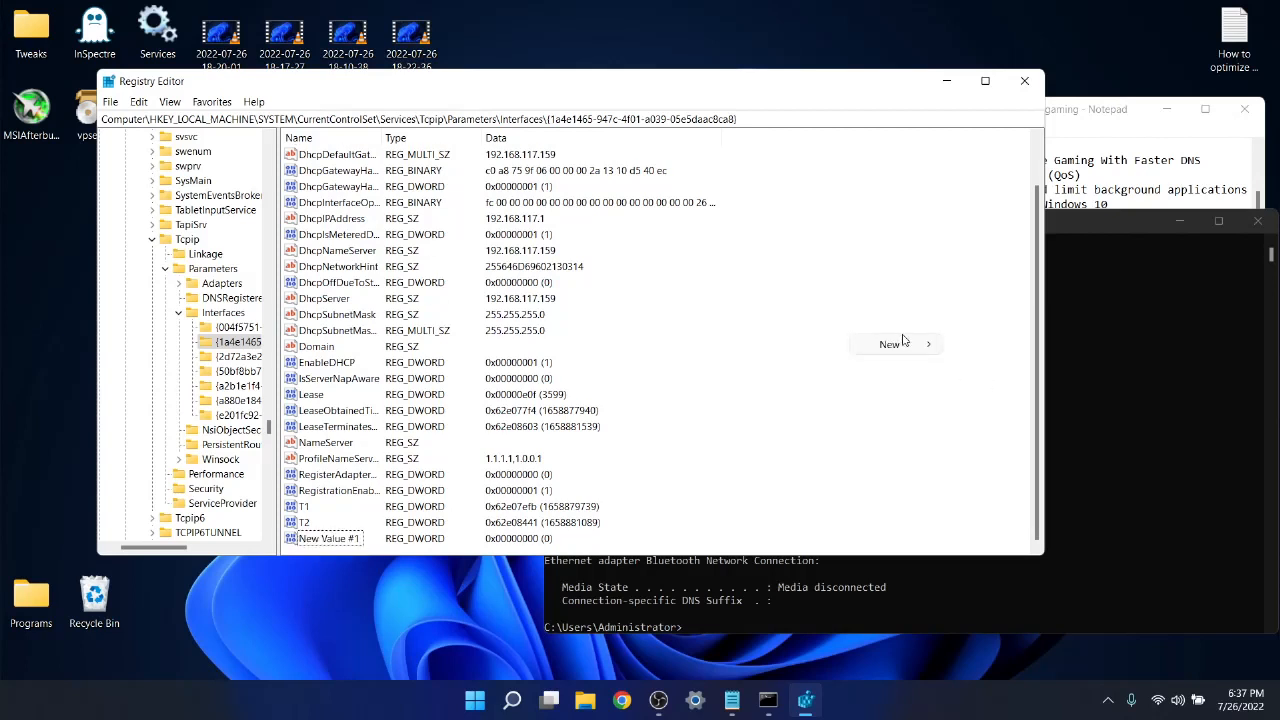
{"action": "mouse_move", "coordinate": [868, 343]}
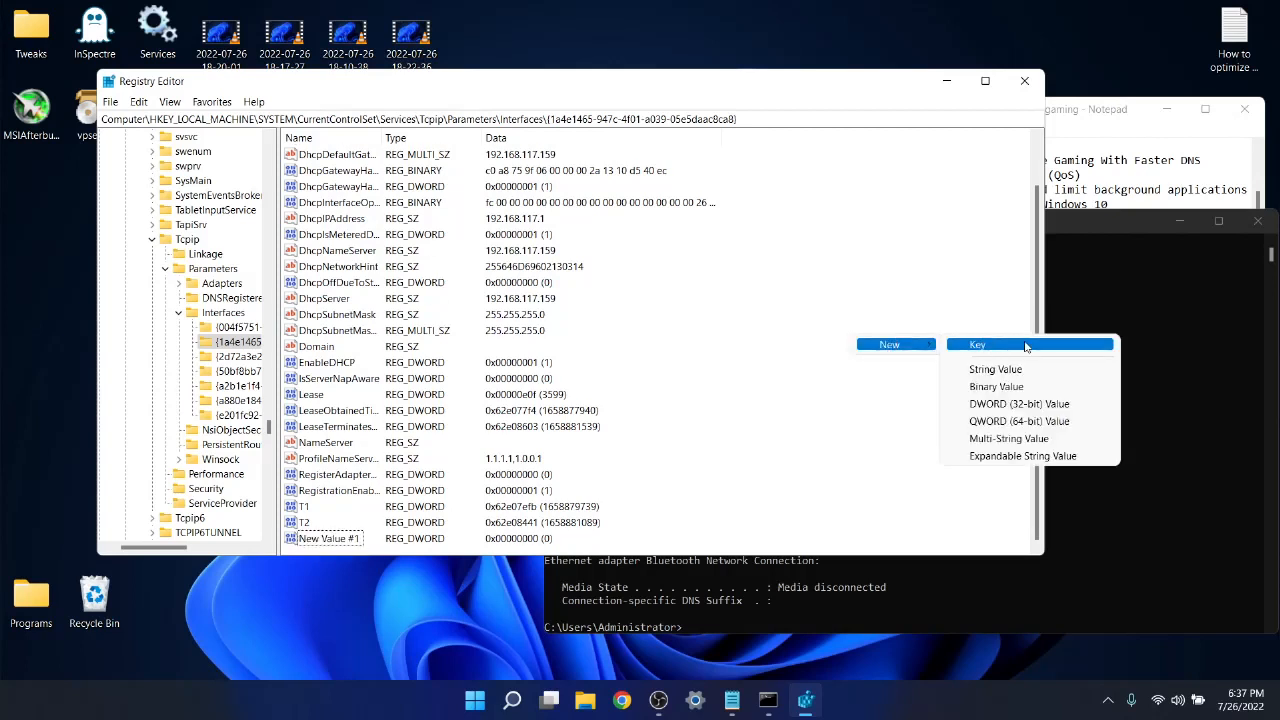
{"action": "left_click", "coordinate": [1004, 404]}
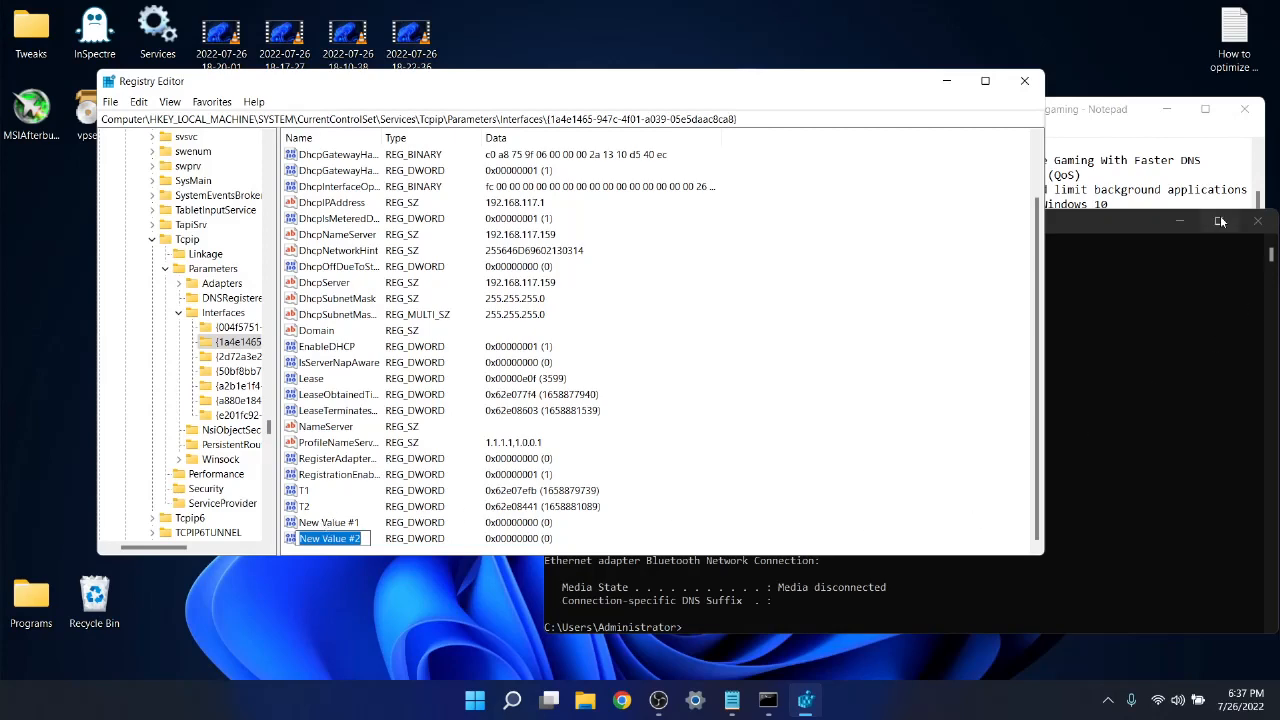
Copy the name TcpAckFrequency from the Notepad notes and rename the first new DWORD value to it in Registry Editor.
{"action": "left_click", "coordinate": [1215, 162]}
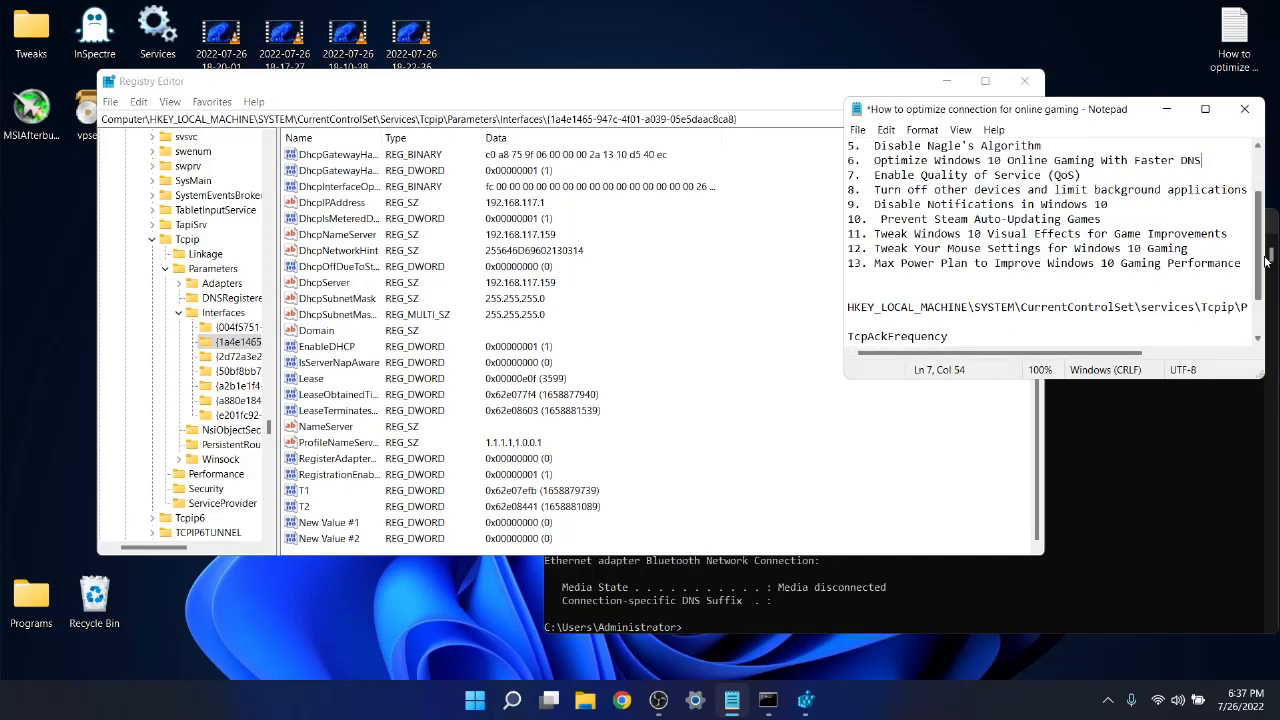
{"action": "scroll", "coordinate": [1262, 268], "scroll_direction": "down", "scroll_amount": 1}
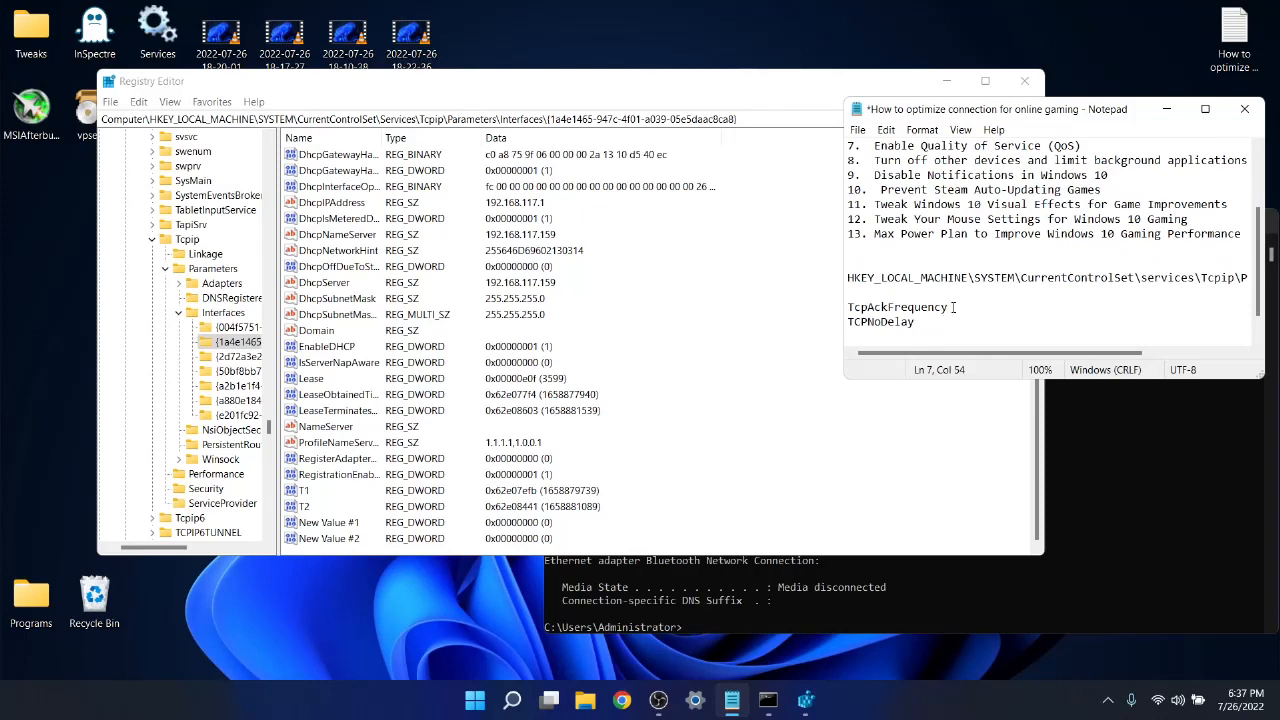
{"action": "left_click_drag", "start_coordinate": [948, 308], "coordinate": [848, 307]}
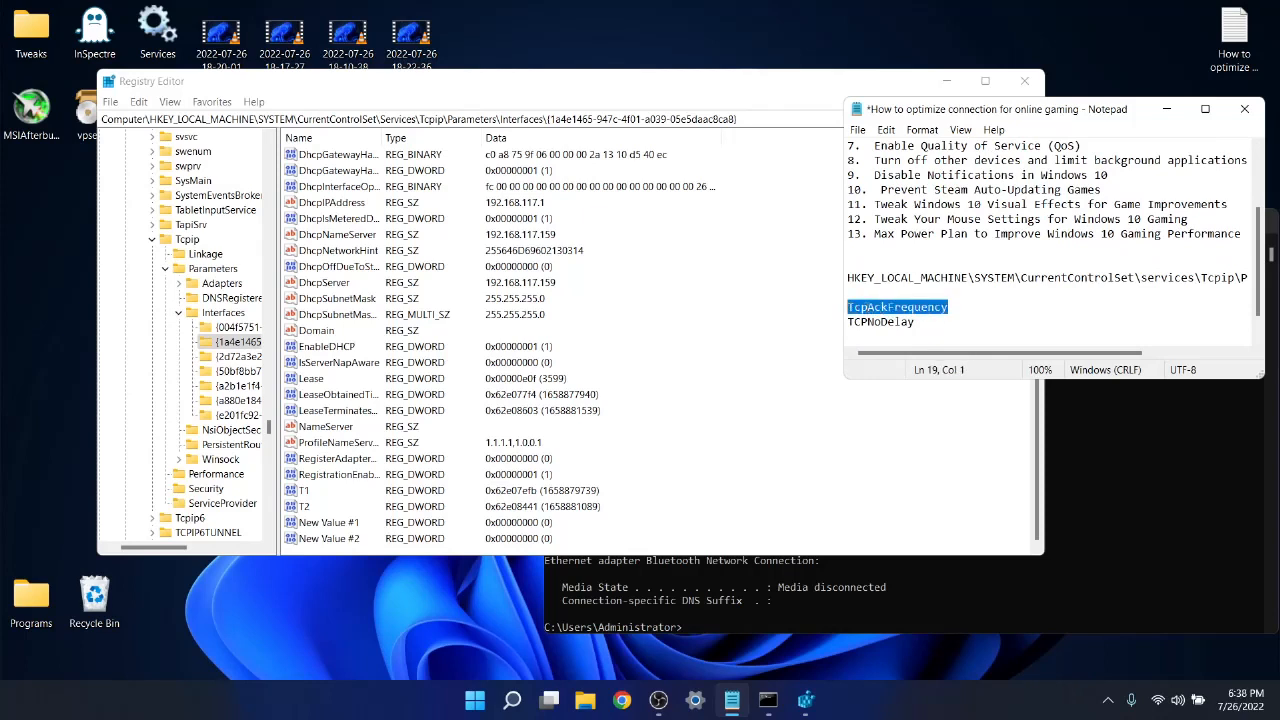
{"action": "right_click", "coordinate": [866, 308]}
{"action": "left_click", "coordinate": [918, 357]}
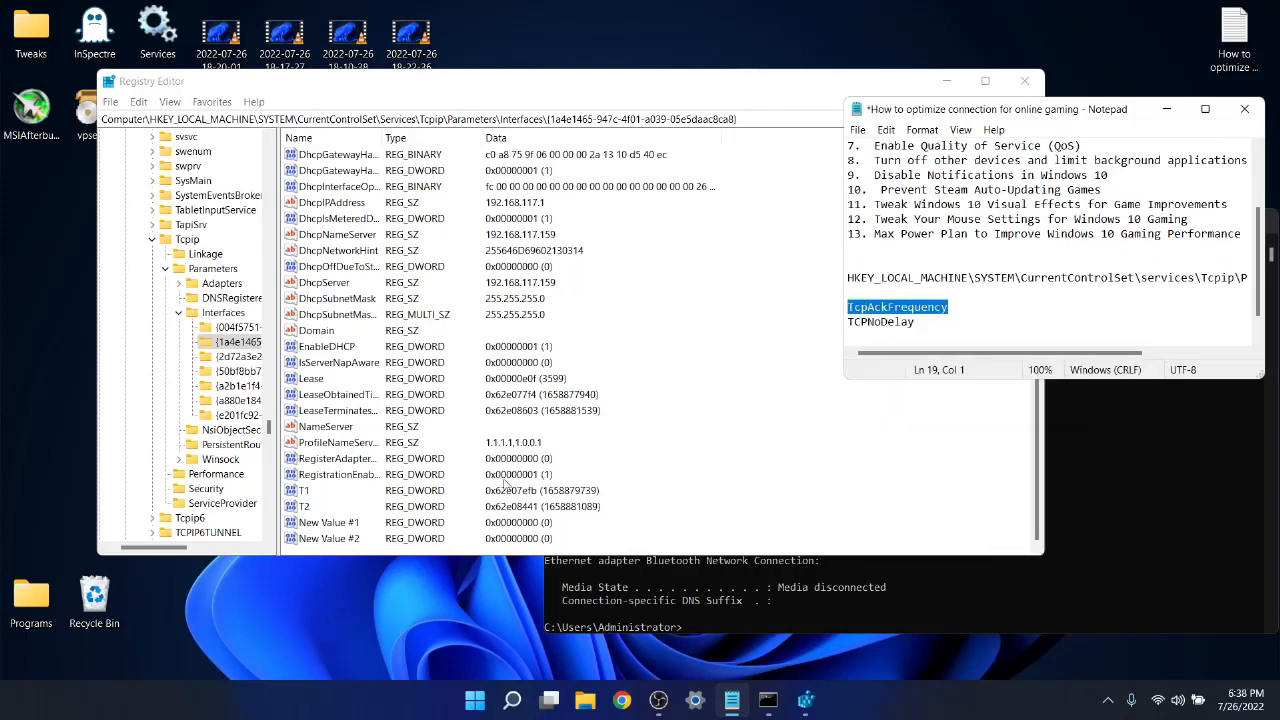
{"action": "left_click", "coordinate": [326, 523]}
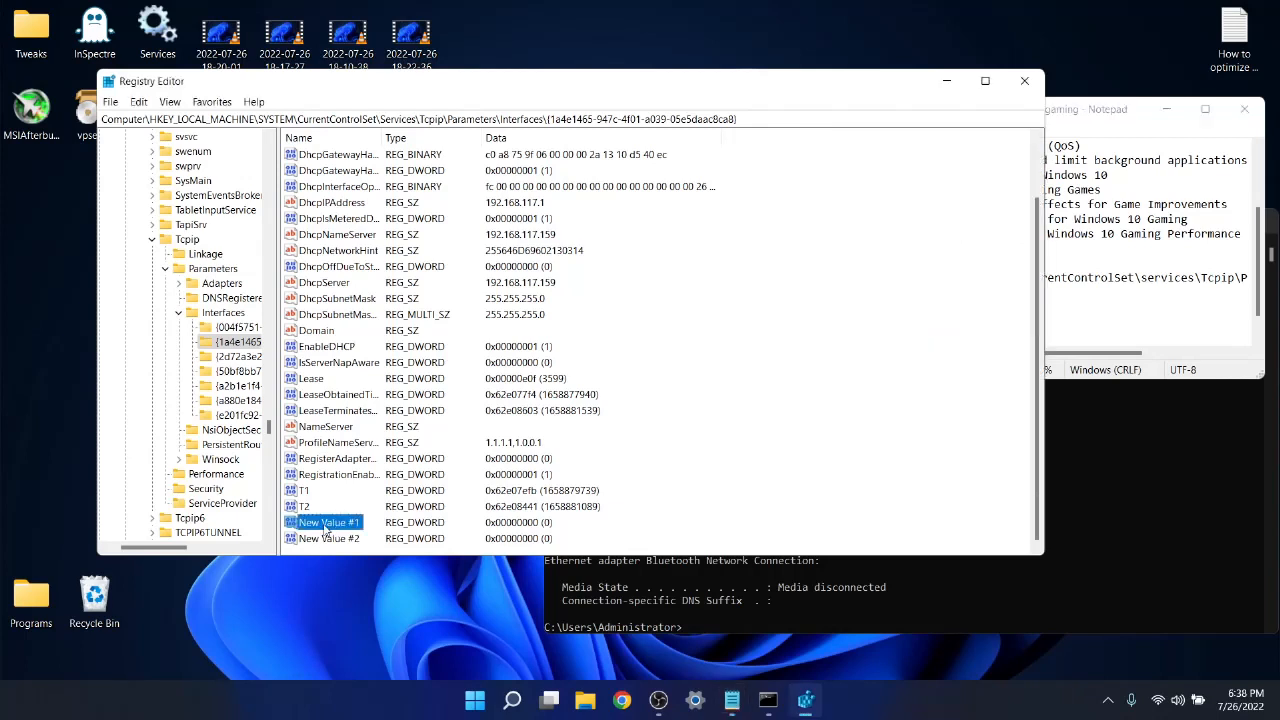
{"action": "right_click", "coordinate": [346, 530]}
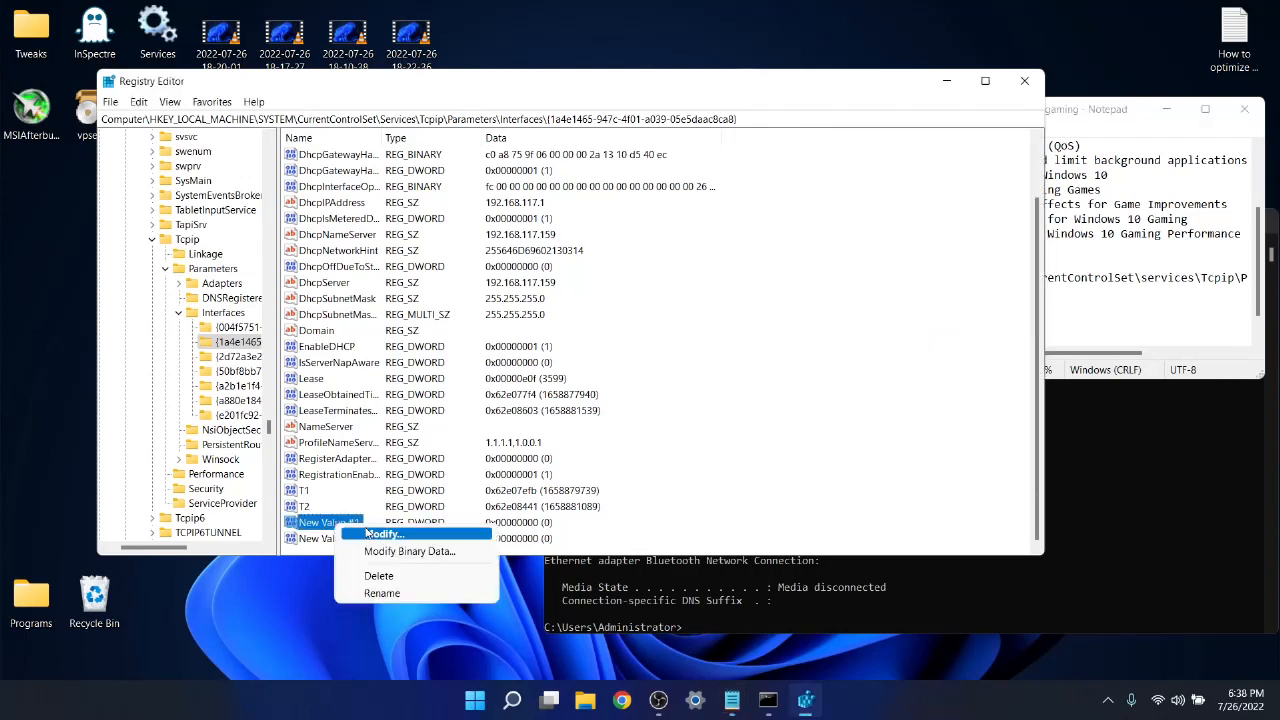
{"action": "left_click", "coordinate": [382, 594]}
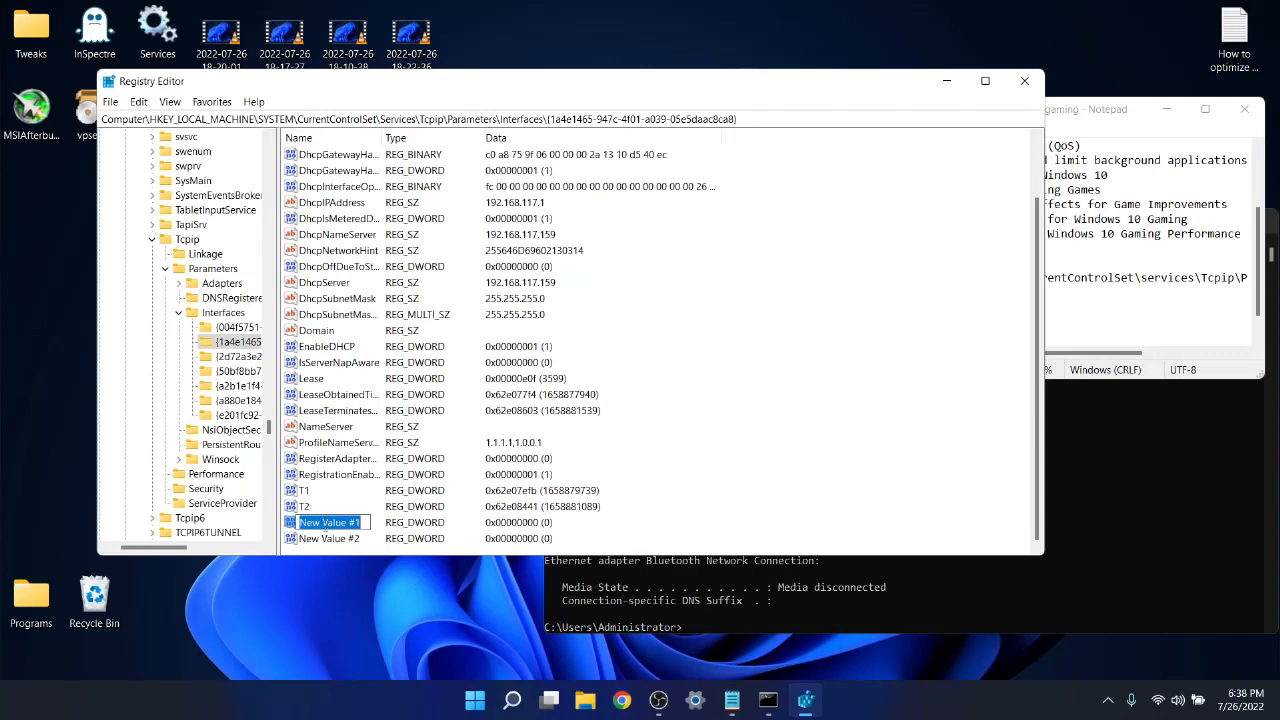
{"action": "right_click", "coordinate": [332, 520]}
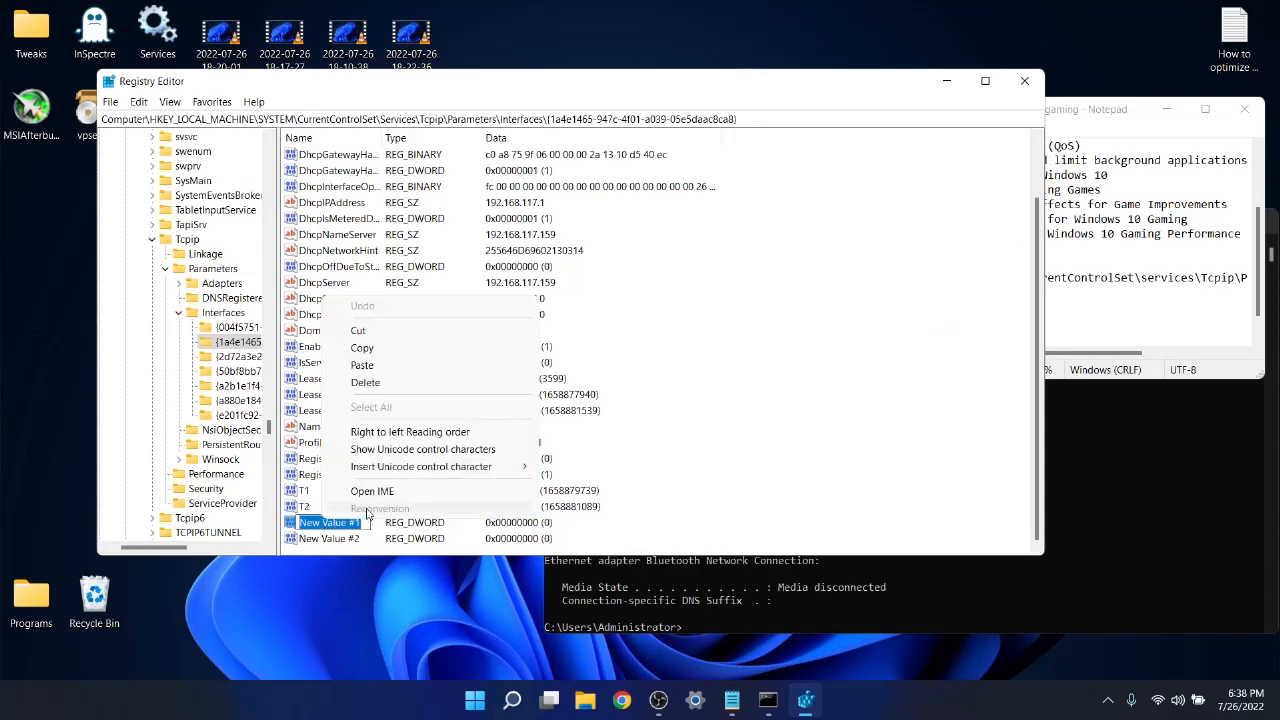
{"action": "left_click", "coordinate": [376, 374]}
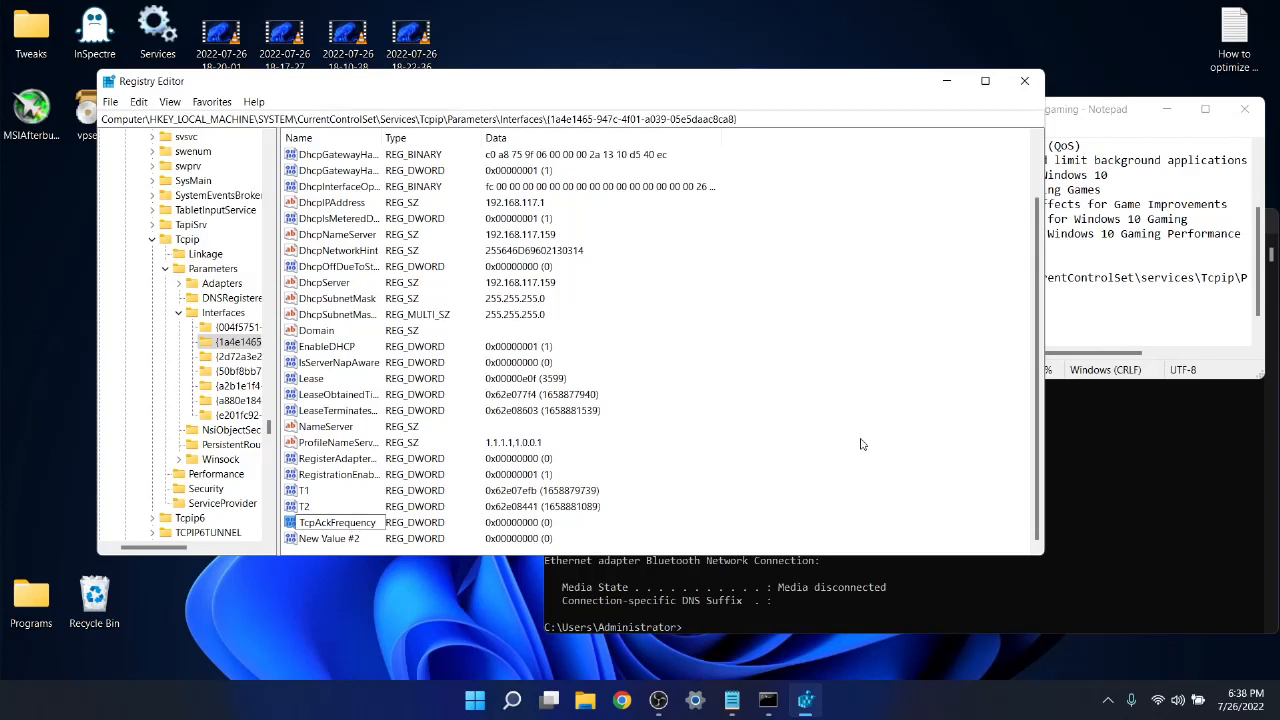
{"action": "key", "text": "Return"}
Set the value data of TcpAckFrequency to 1.
{"action": "double_click", "coordinate": [338, 522]}
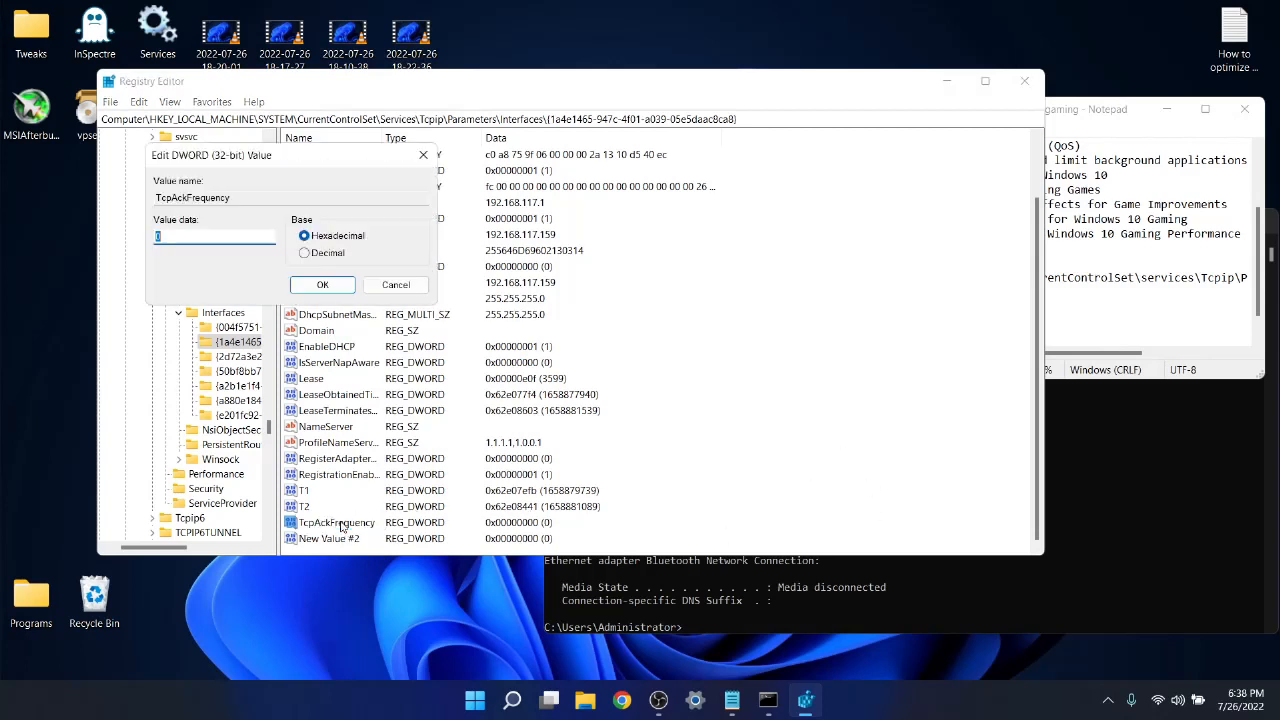
{"action": "type", "text": "1"}
{"action": "left_click", "coordinate": [322, 285]}
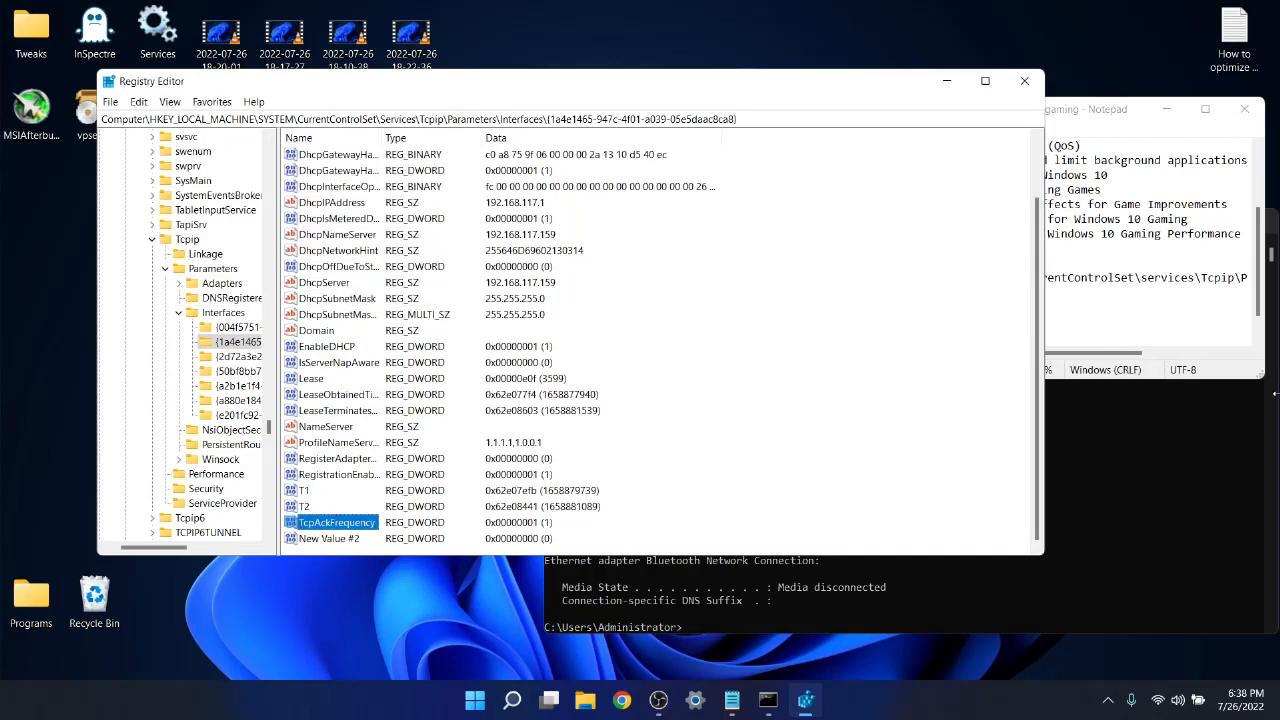
Copy the name TCPNoDelay from the Notepad notes and rename the second new DWORD value to it in Registry Editor.
{"action": "left_click", "coordinate": [1090, 352]}
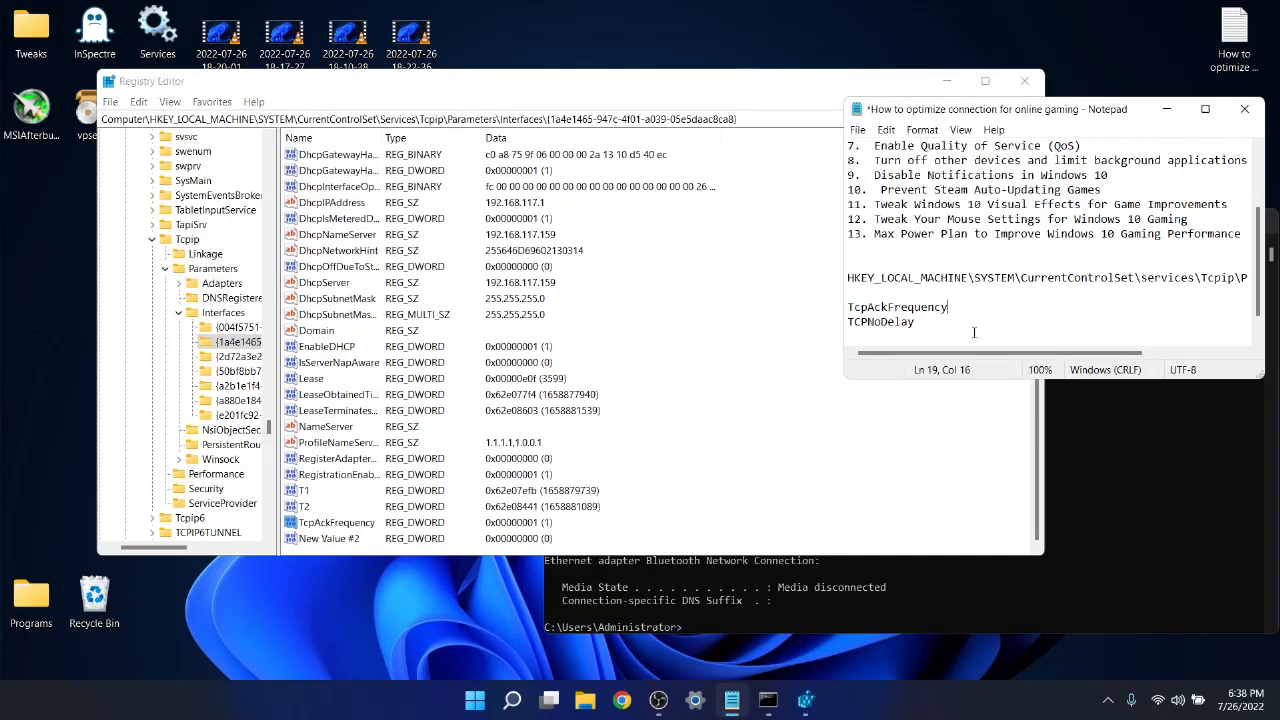
{"action": "left_click_drag", "start_coordinate": [917, 322], "coordinate": [850, 322]}
{"action": "right_click", "coordinate": [887, 322]}
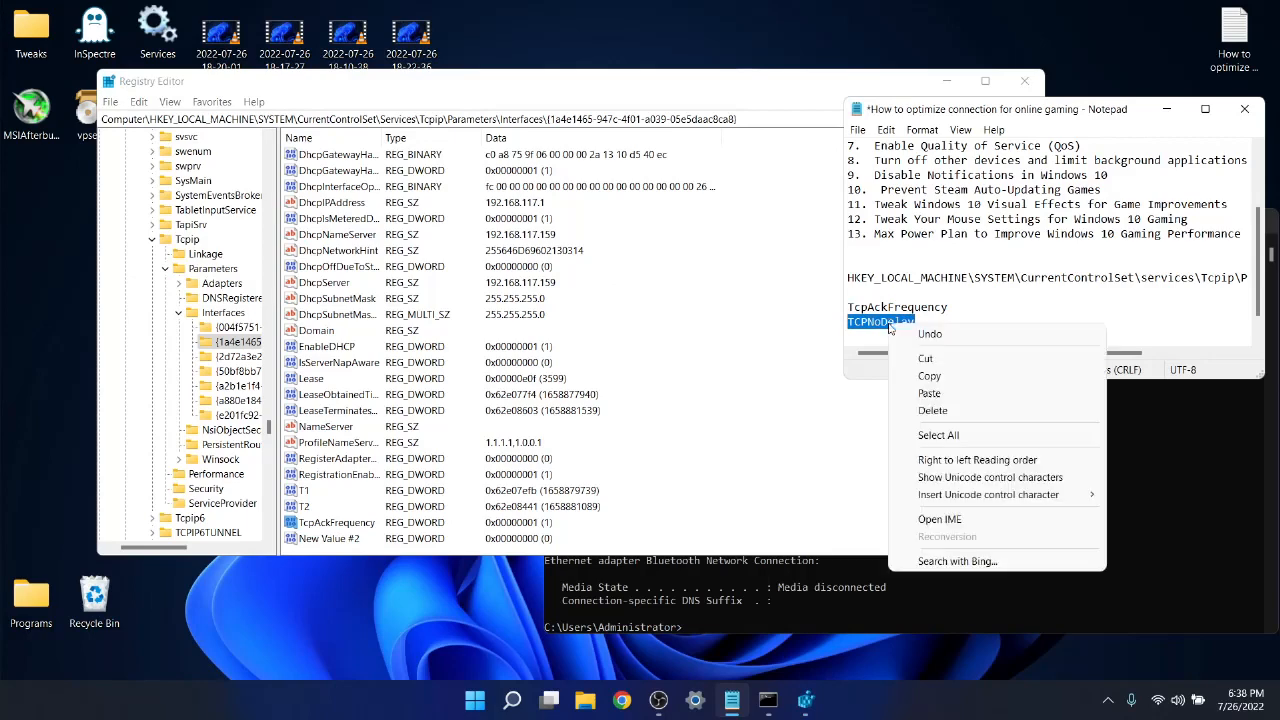
{"action": "left_click", "coordinate": [958, 382]}
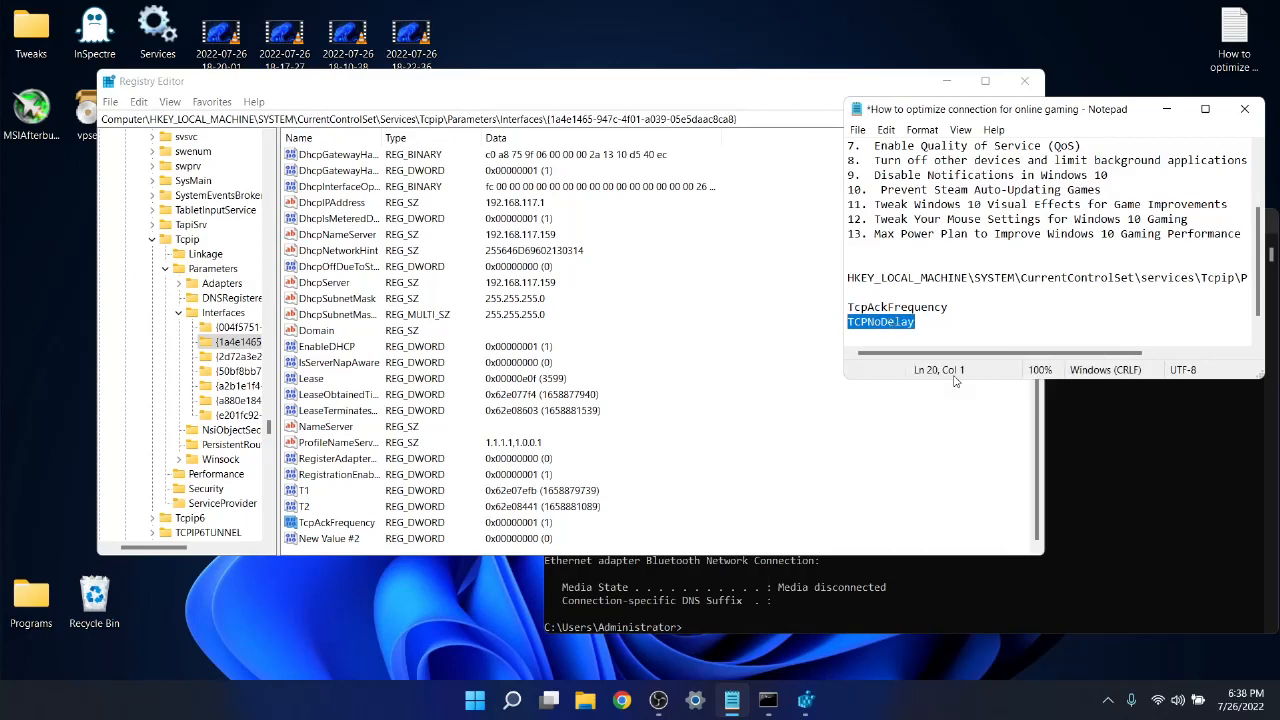
{"action": "right_click", "coordinate": [316, 541]}
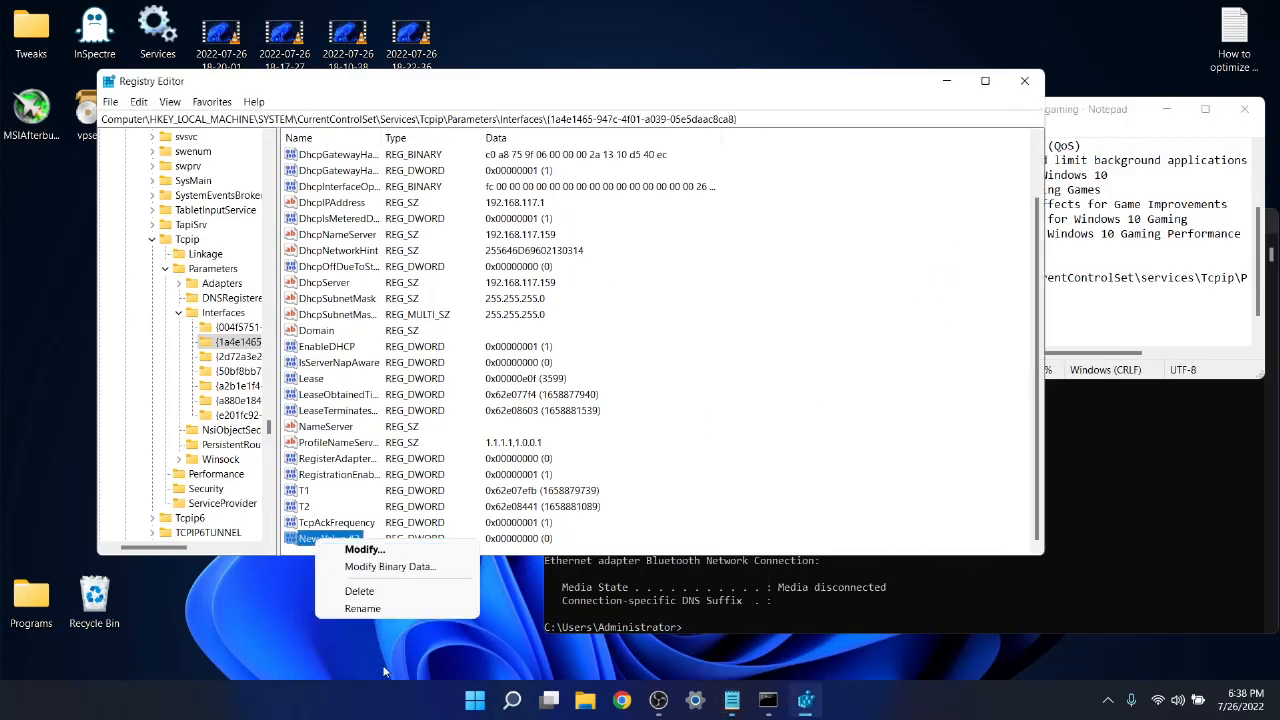
{"action": "left_click", "coordinate": [370, 609]}
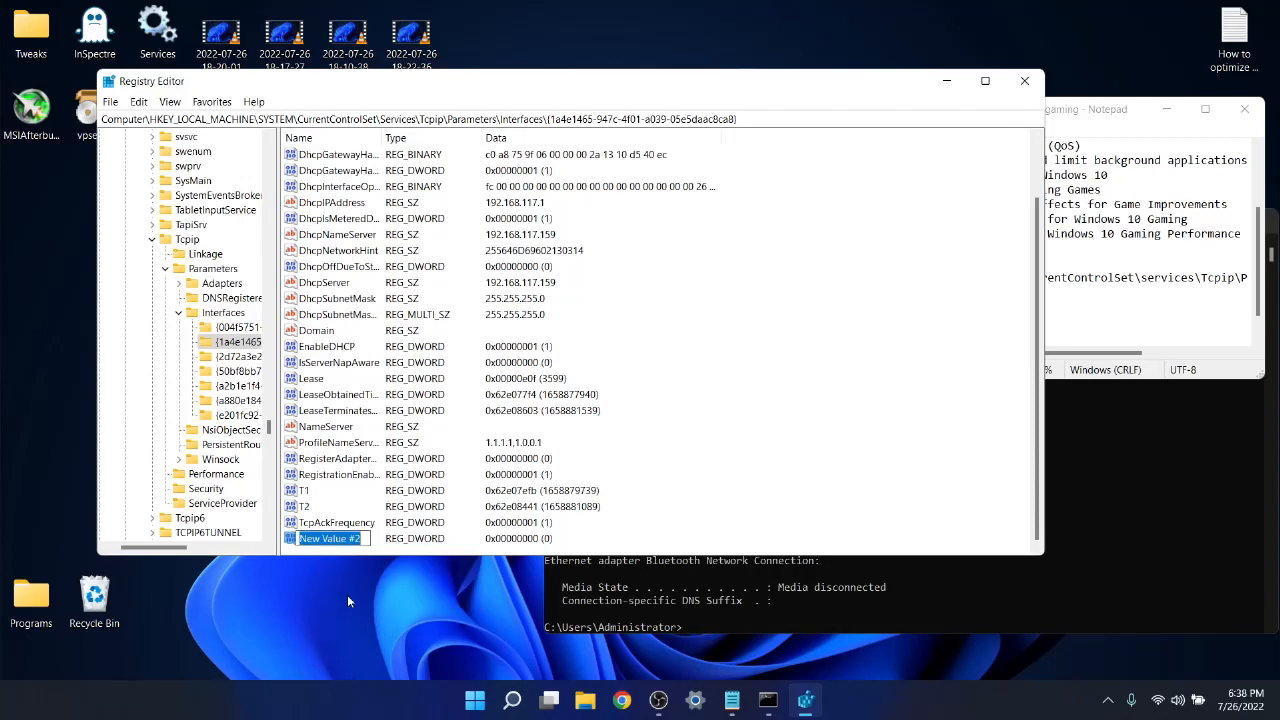
{"action": "right_click", "coordinate": [332, 541]}
{"action": "left_click", "coordinate": [407, 389]}
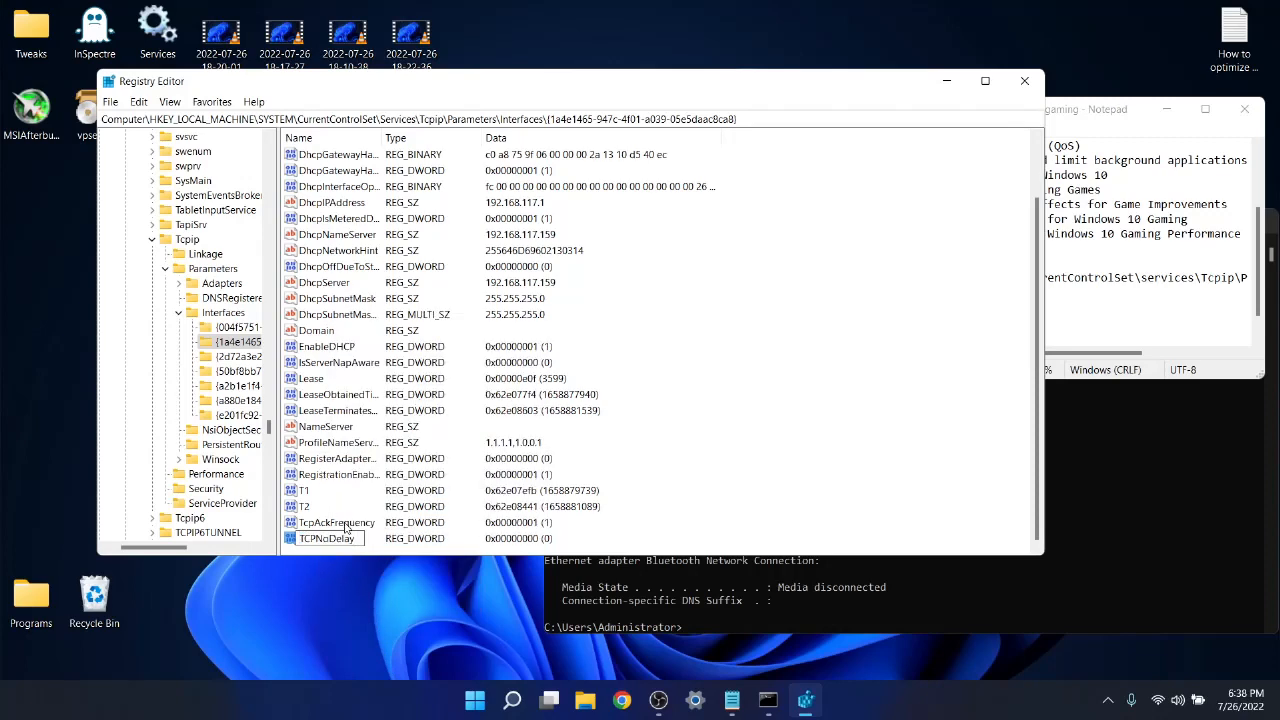
{"action": "key", "text": "Return"}
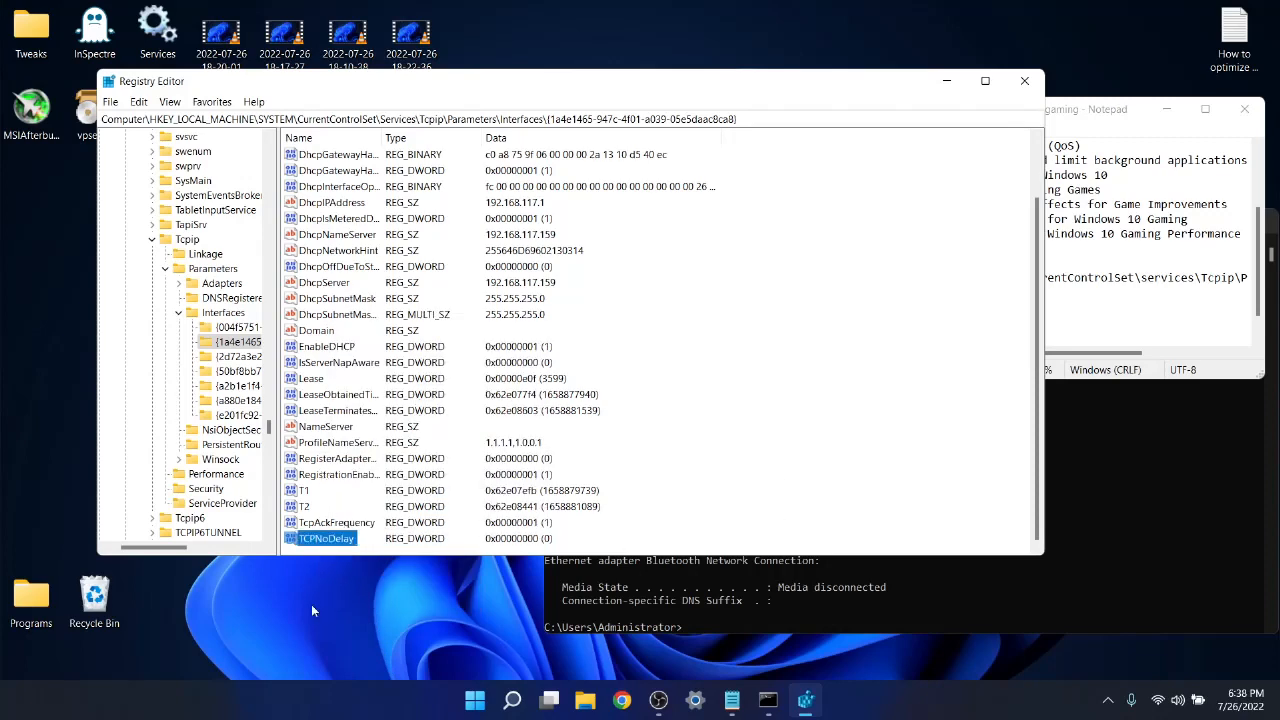
Set the value data of TCPNoDelay to 1, and put away the Registry Editor and Notepad windows.
{"action": "double_click", "coordinate": [326, 539]}
{"action": "type", "text": "1"}
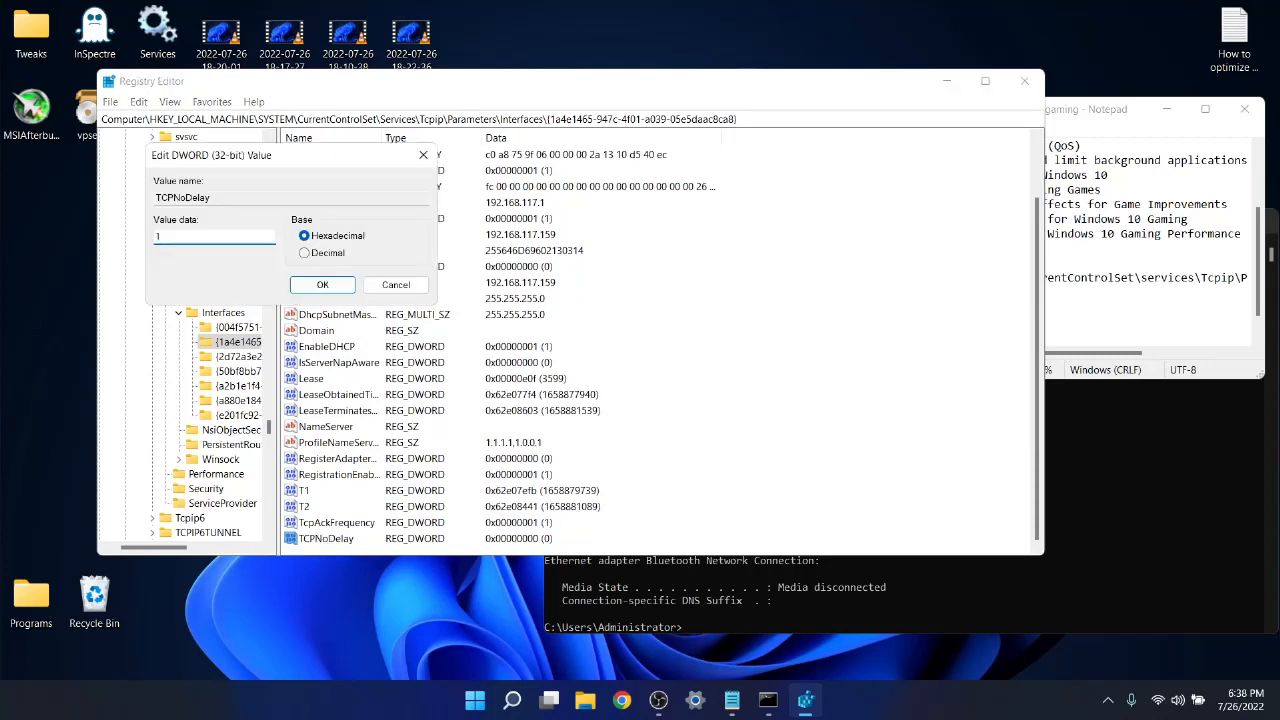
{"action": "left_click", "coordinate": [322, 285]}
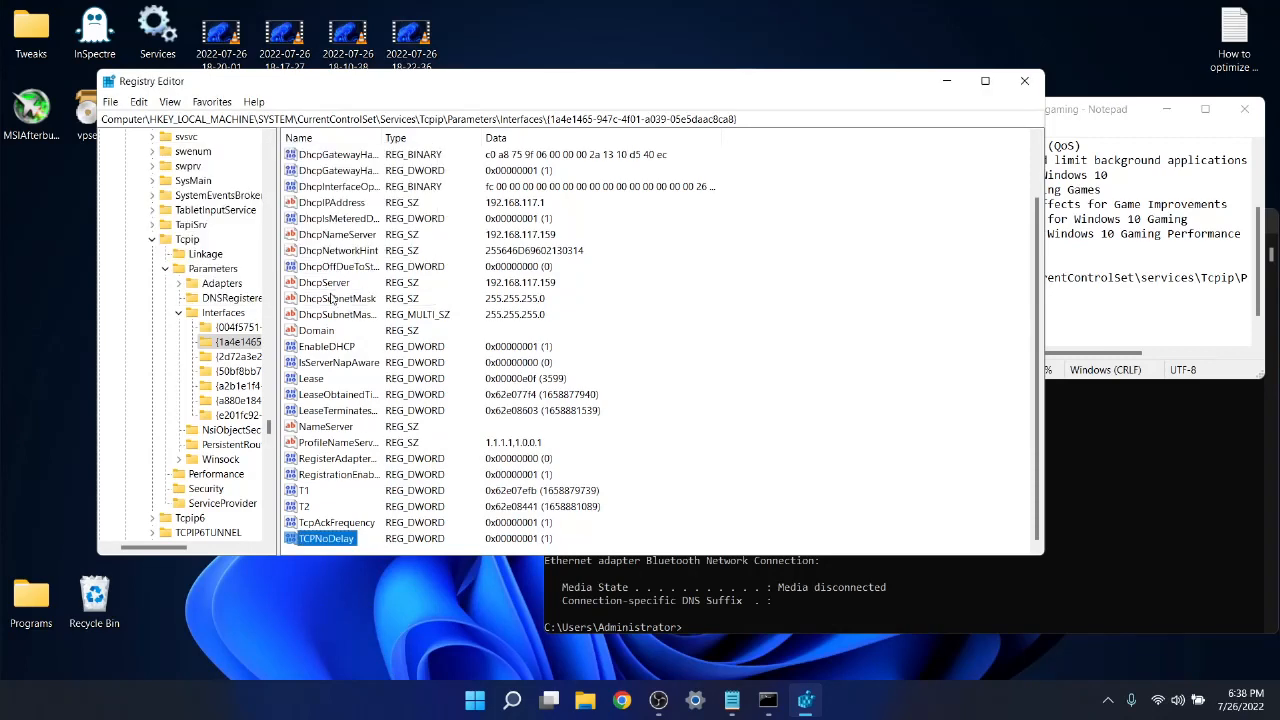
{"action": "left_click", "coordinate": [1025, 81]}
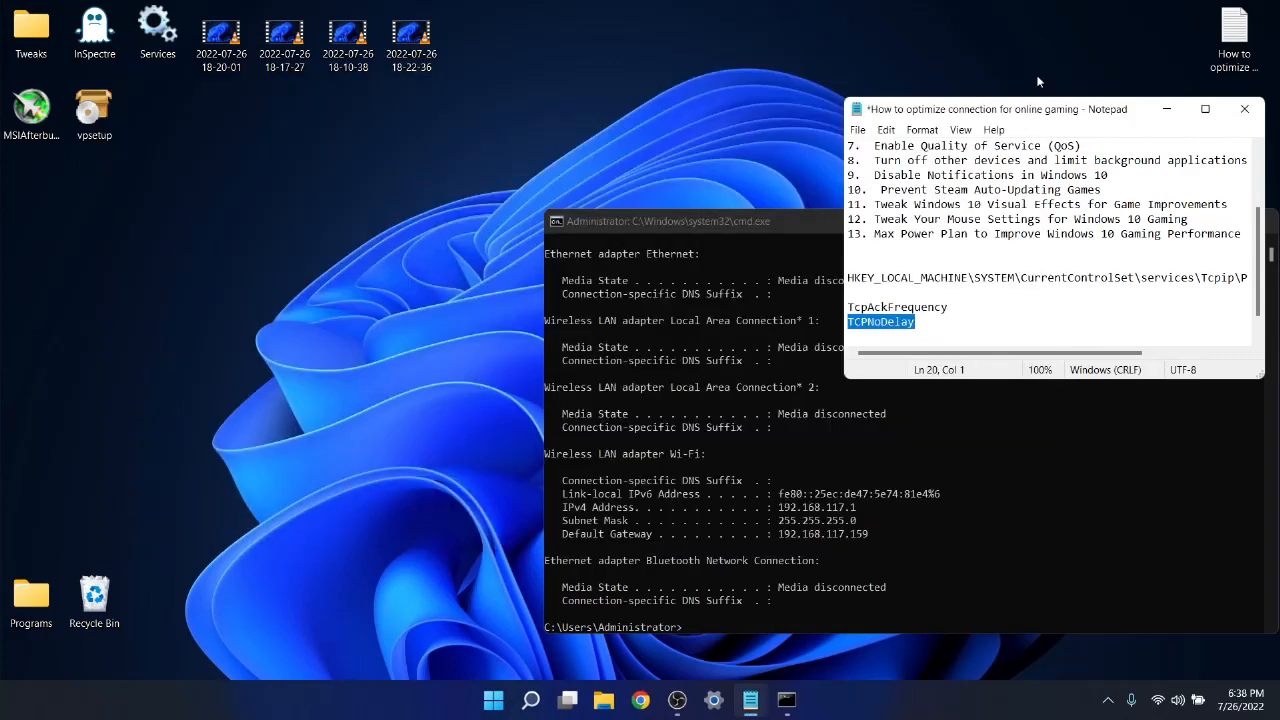
{"action": "left_click", "coordinate": [1167, 108]}
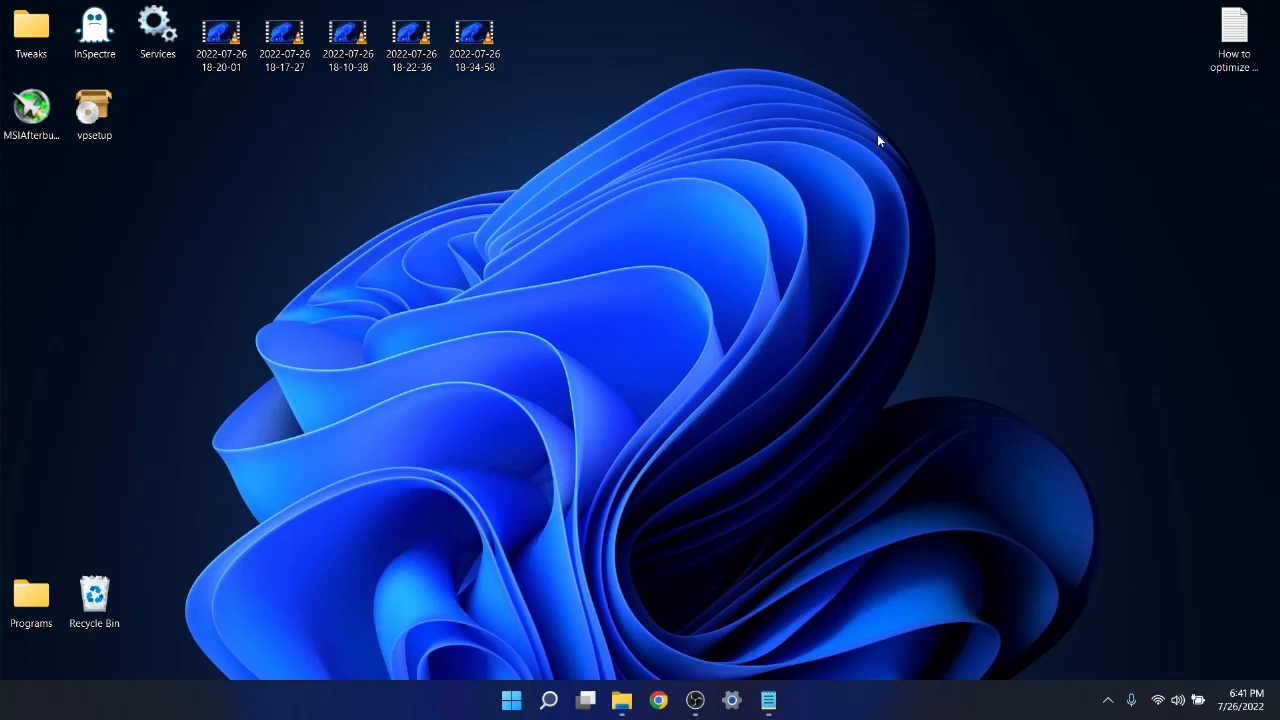
Open the Windows network settings and go to the DNS section in the connected Redmi 10A Wi-Fi network's properties.
{"action": "right_click", "coordinate": [1158, 706]}
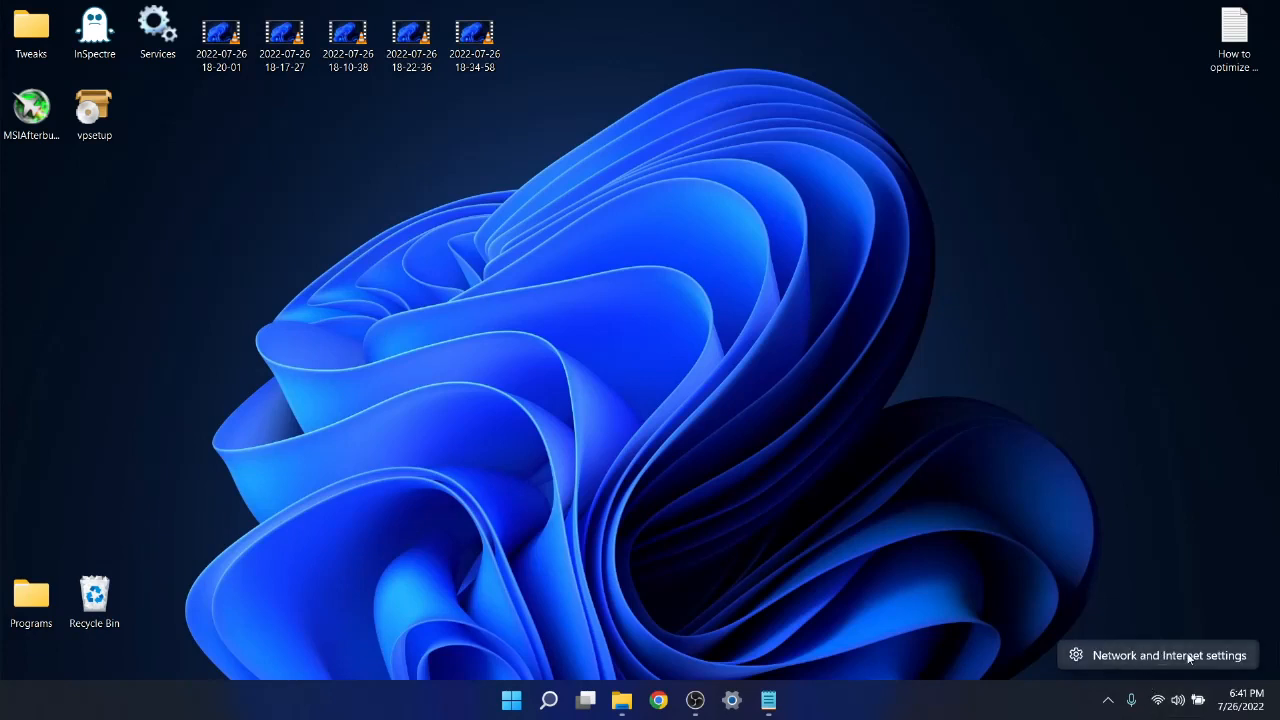
{"action": "left_click", "coordinate": [1160, 655]}
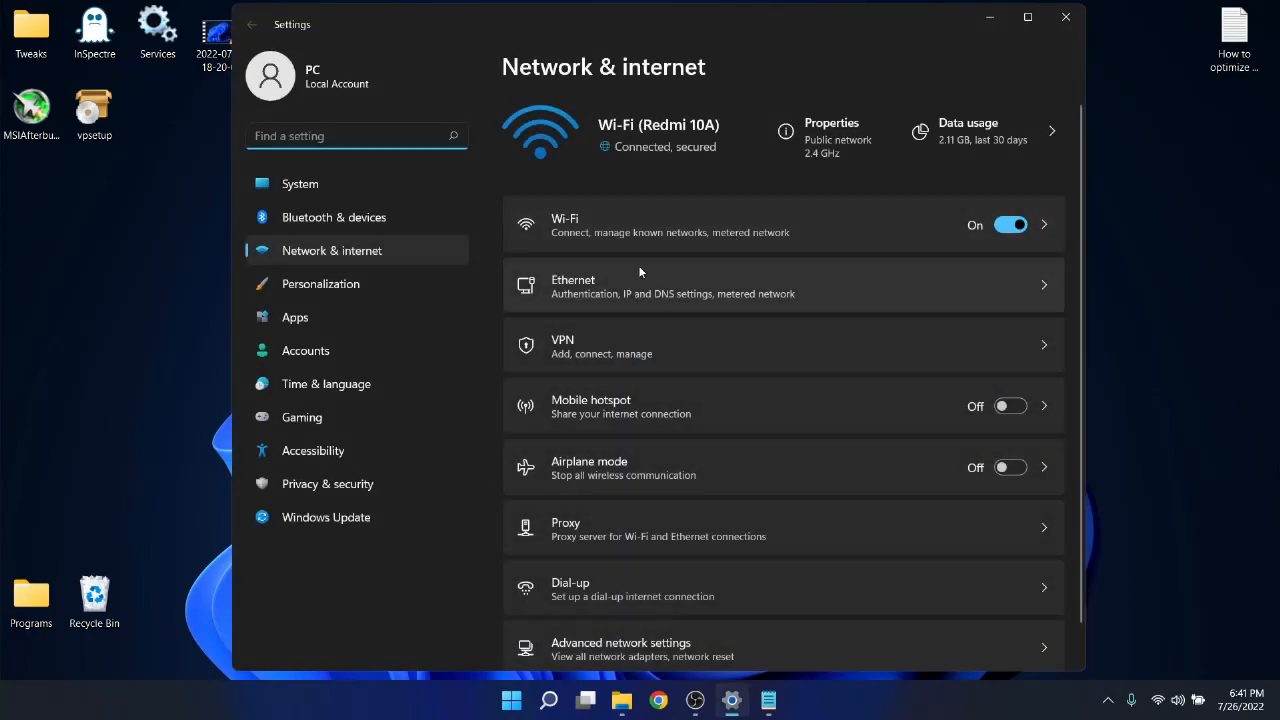
{"action": "left_click", "coordinate": [1045, 226]}
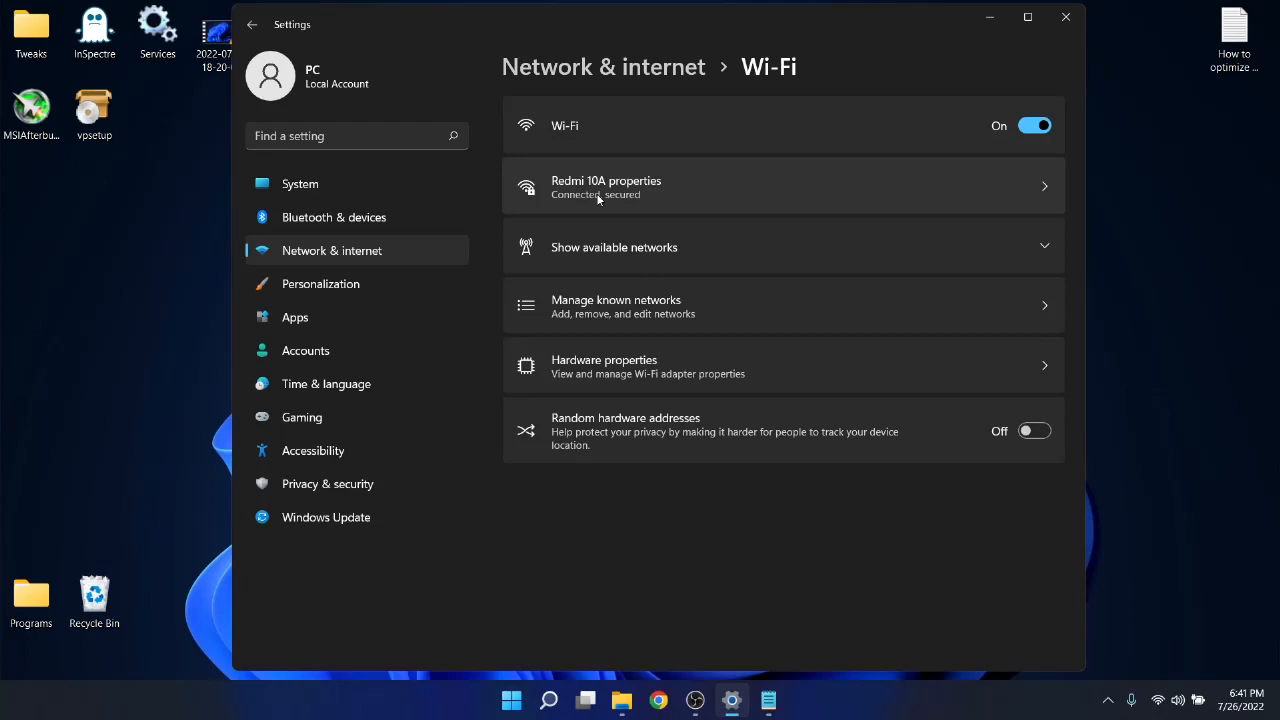
{"action": "left_click", "coordinate": [1044, 192]}
{"action": "scroll", "coordinate": [1077, 249], "scroll_direction": "down", "scroll_amount": 5}
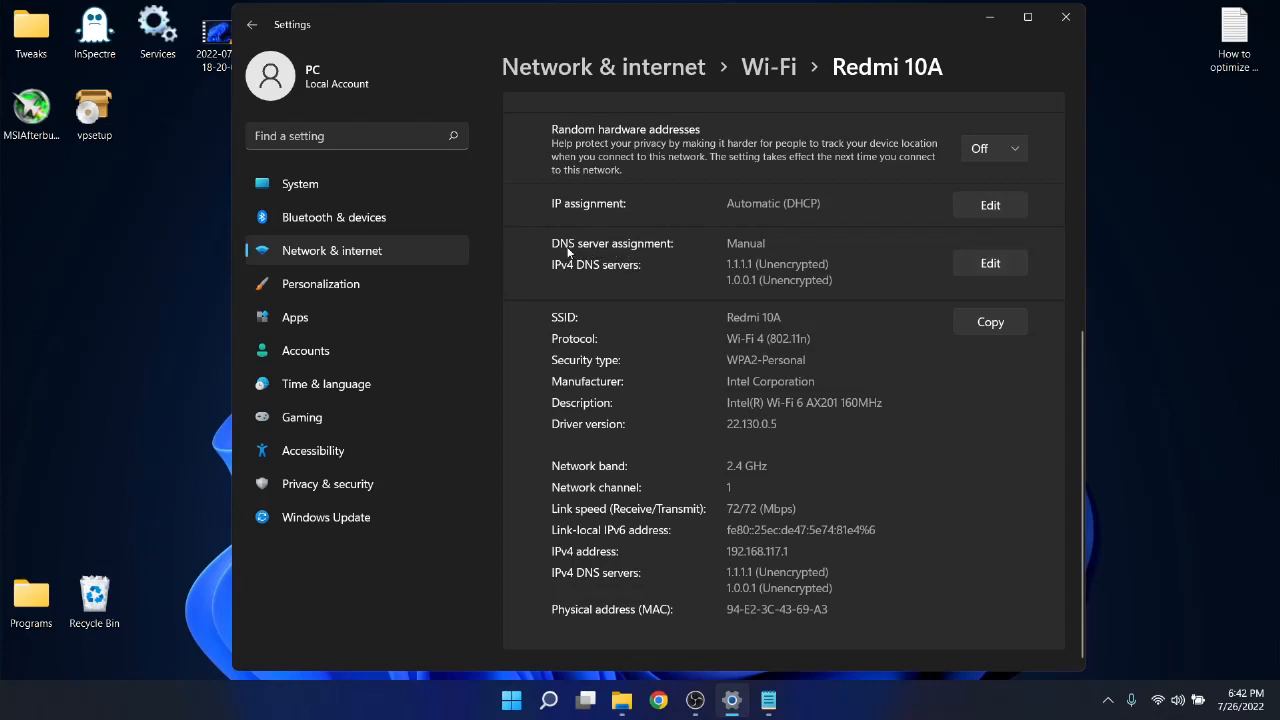
Save the network's DNS assignment as Manual with IPv4 preferred DNS 1.1.1.1 and alternate DNS 1.0.0.1, and close Settings.
{"action": "left_click", "coordinate": [1001, 265]}
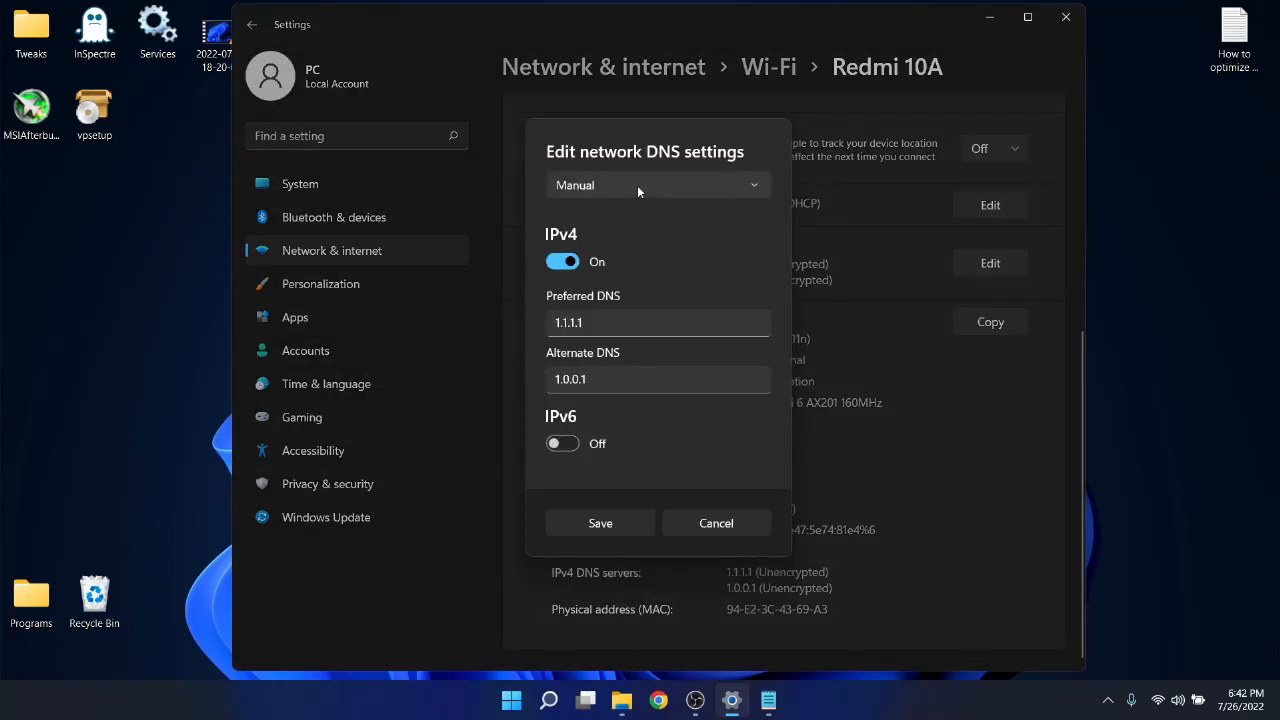
{"action": "left_click", "coordinate": [706, 186]}
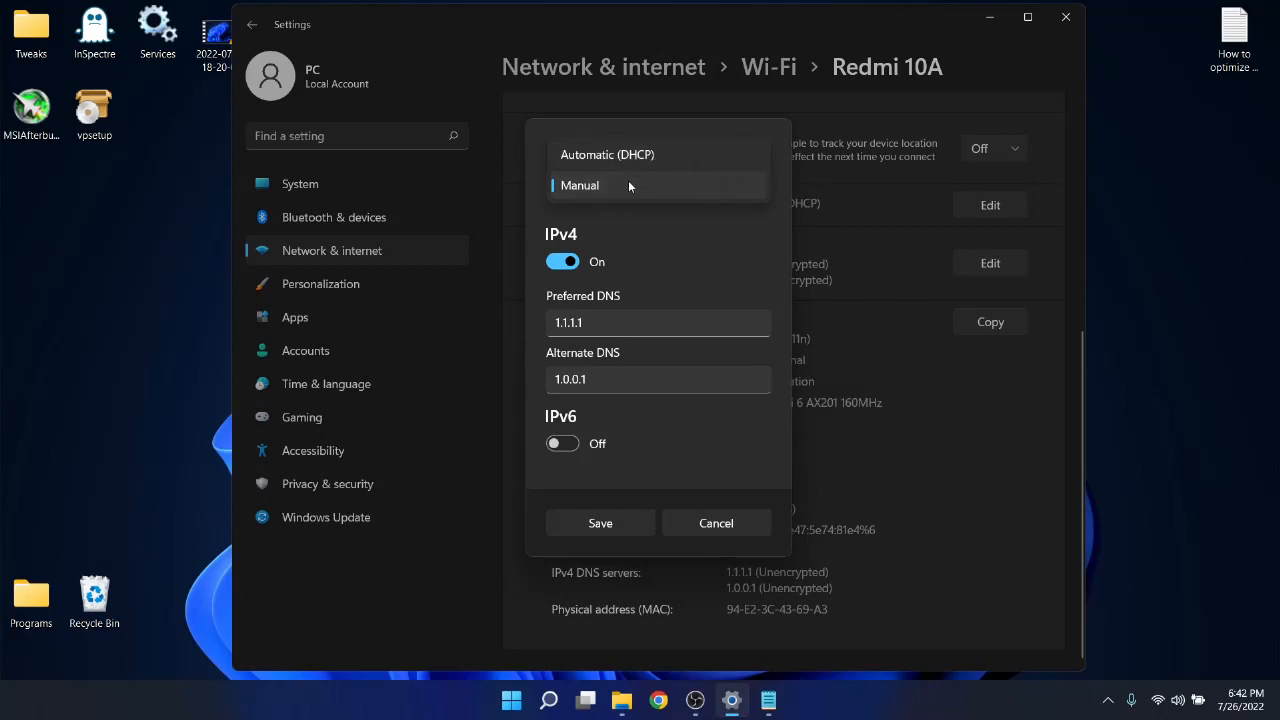
{"action": "left_click", "coordinate": [590, 186]}
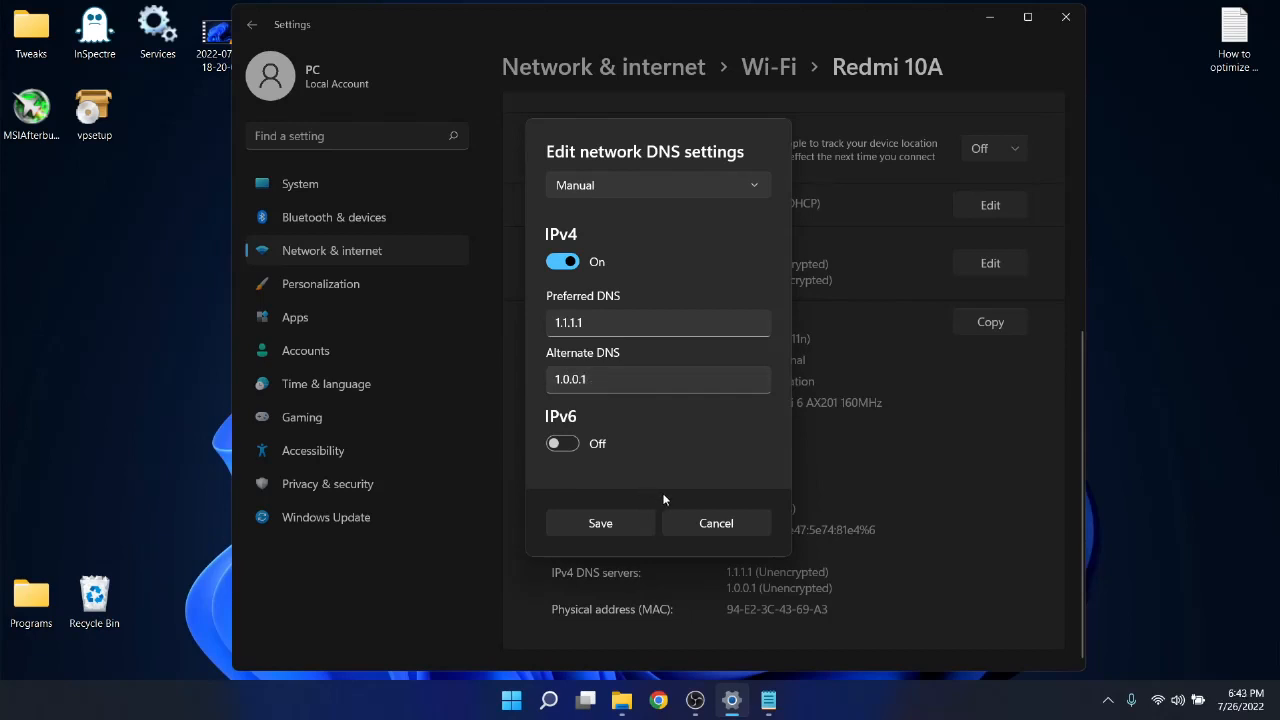
{"action": "left_click", "coordinate": [602, 525]}
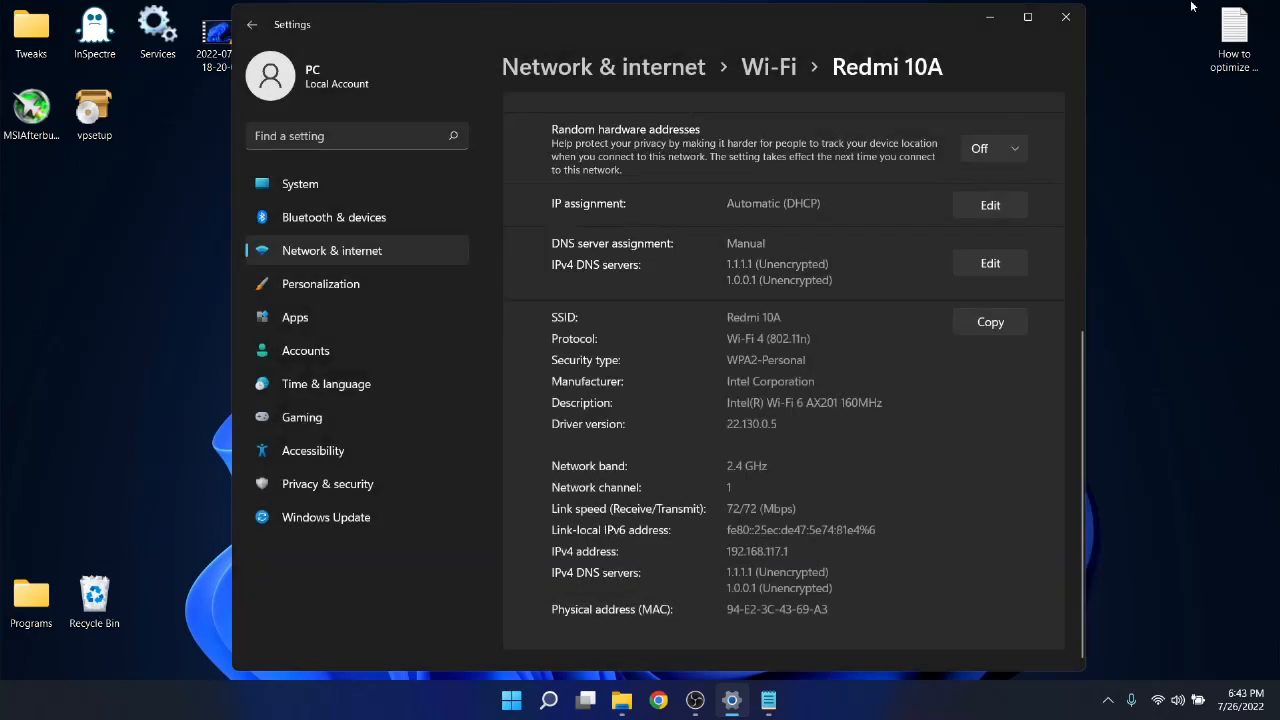
{"action": "left_click", "coordinate": [1054, 20]}
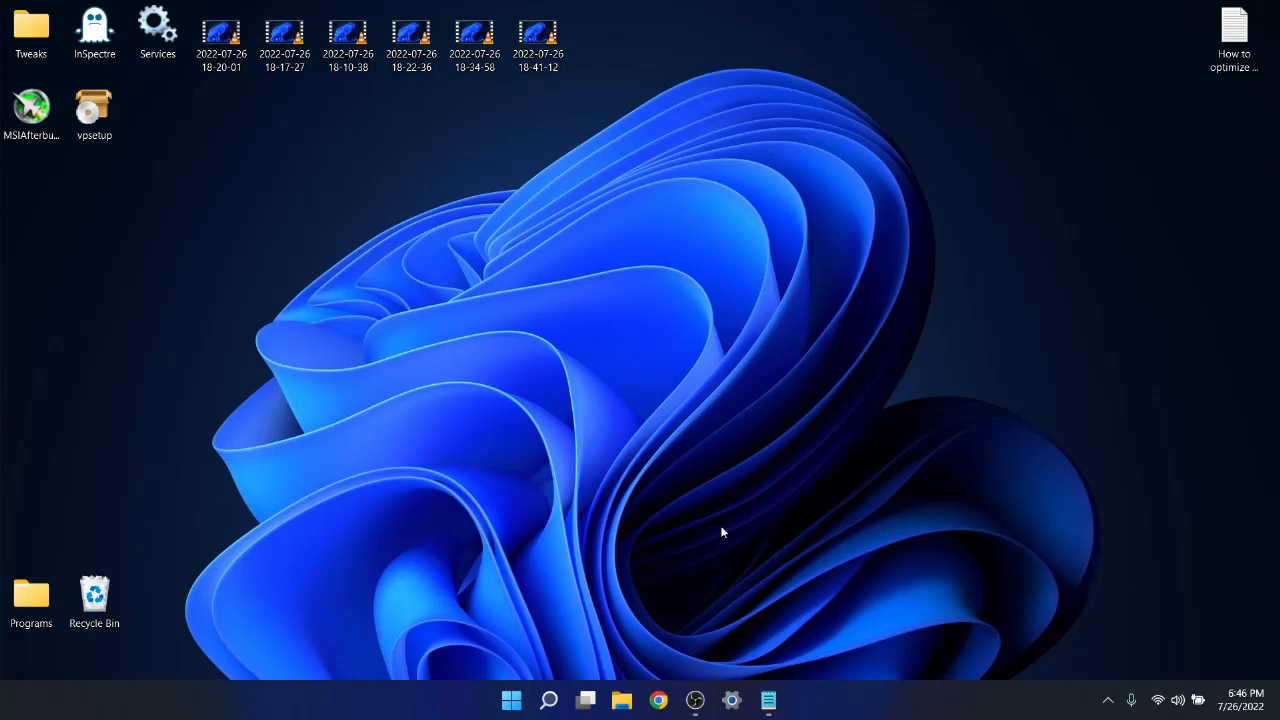
{"action": "left_click", "coordinate": [731, 710]}
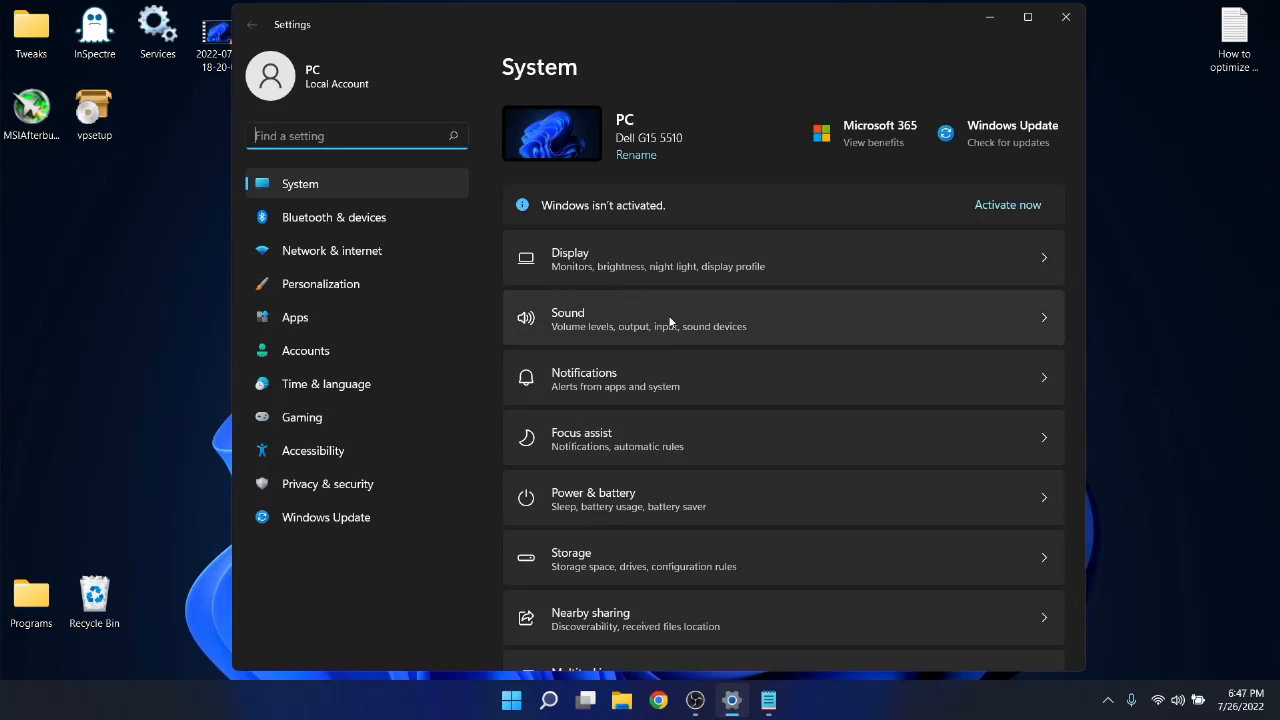
{"action": "key", "text": "alt+F4"}
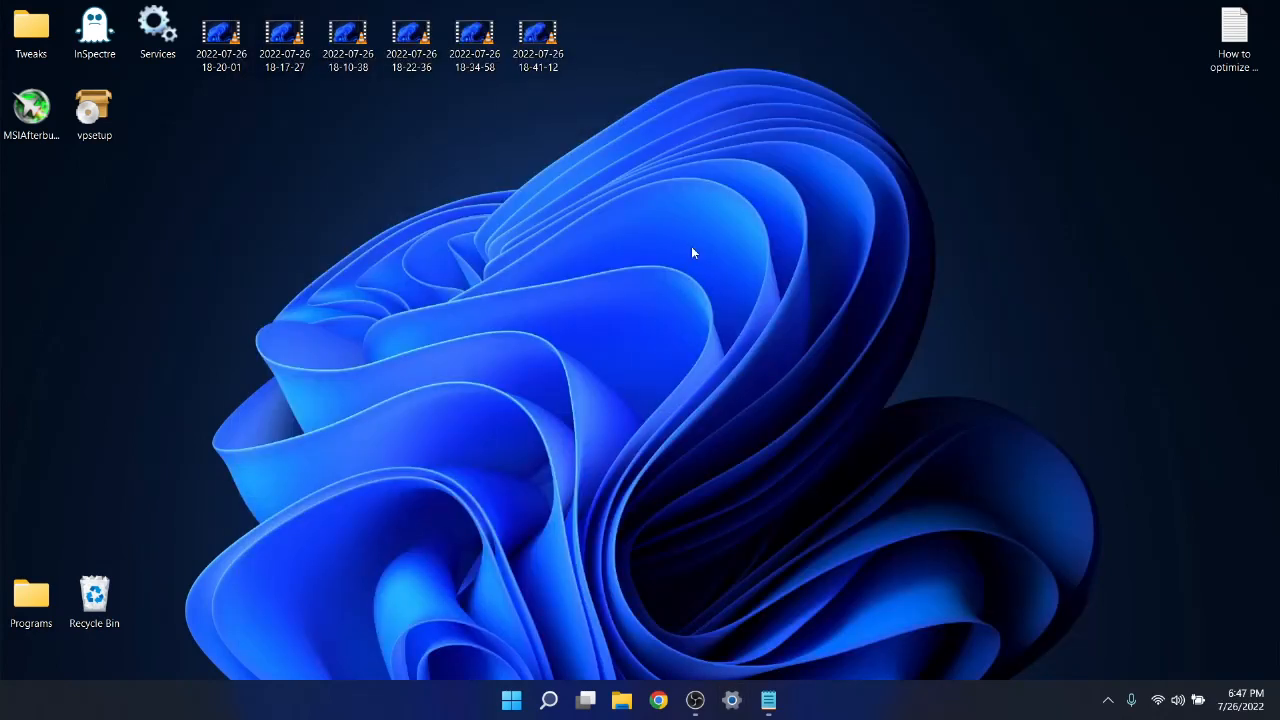
Open Winaero Tweaker from the Programs folder and review its Disable Background Apps tweak for Windows 11.
{"action": "double_click", "coordinate": [50, 604]}
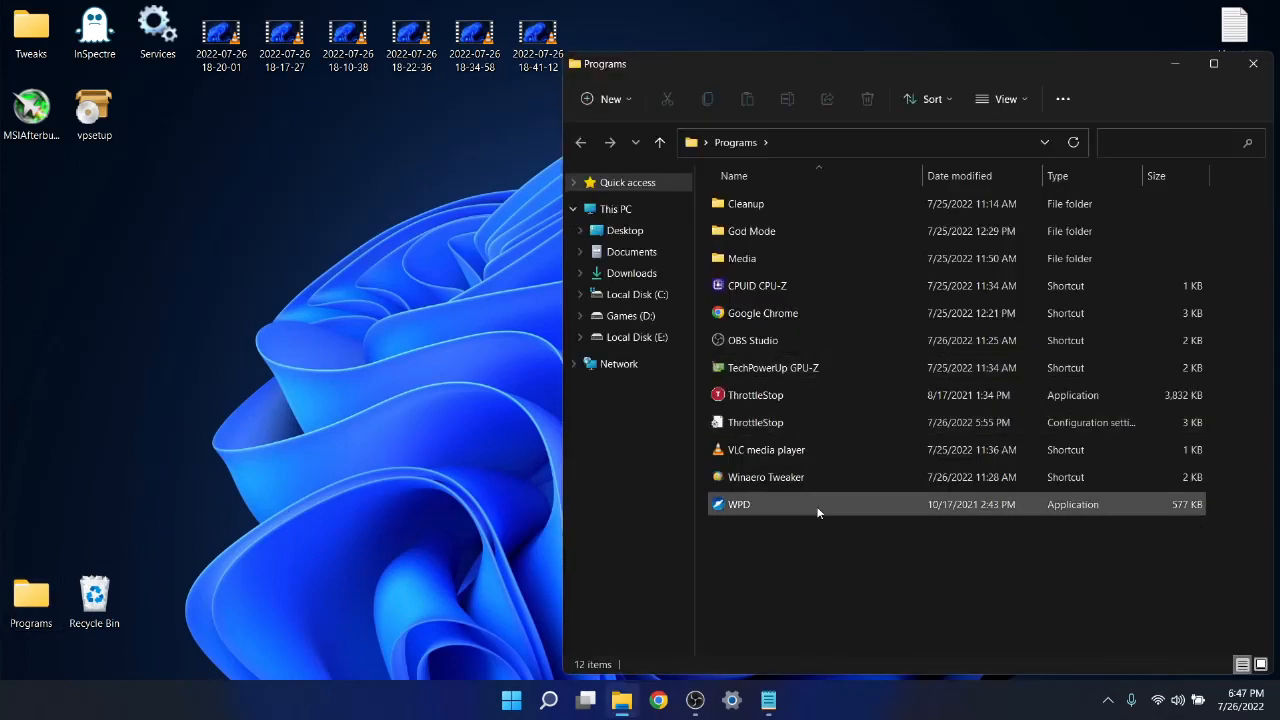
{"action": "left_click", "coordinate": [745, 486]}
{"action": "double_click", "coordinate": [745, 486]}
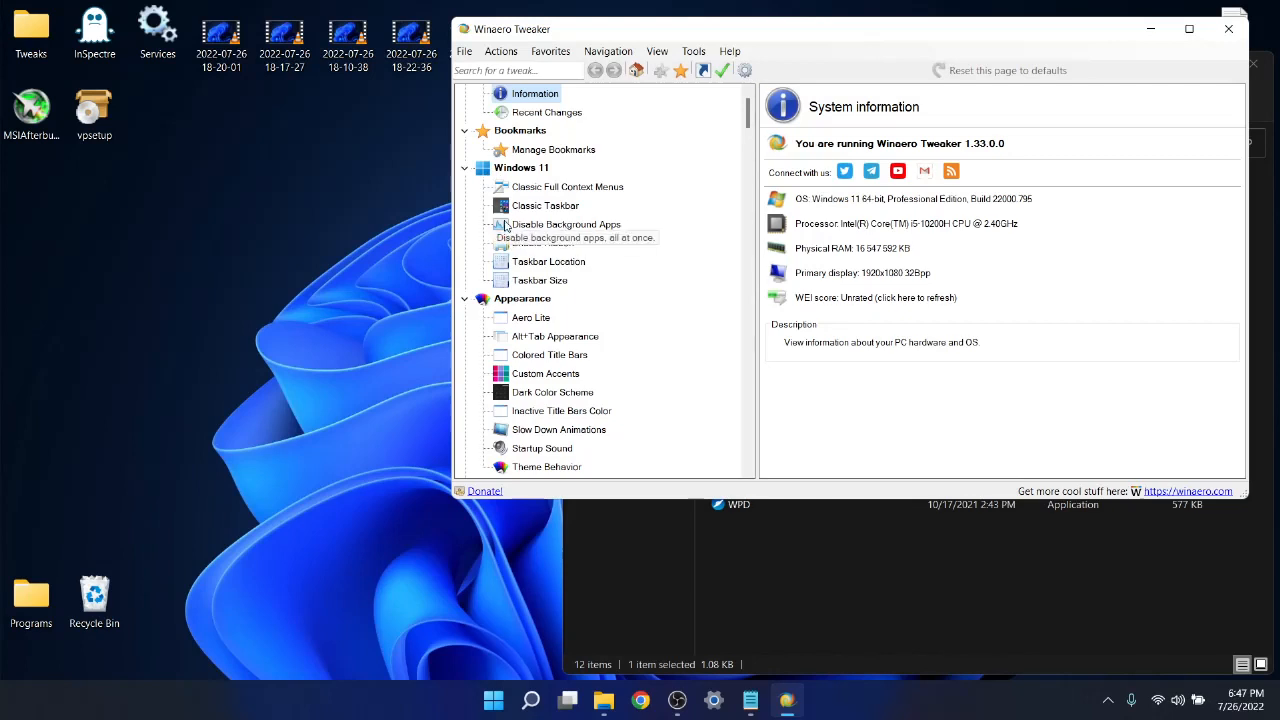
{"action": "left_click", "coordinate": [563, 226]}
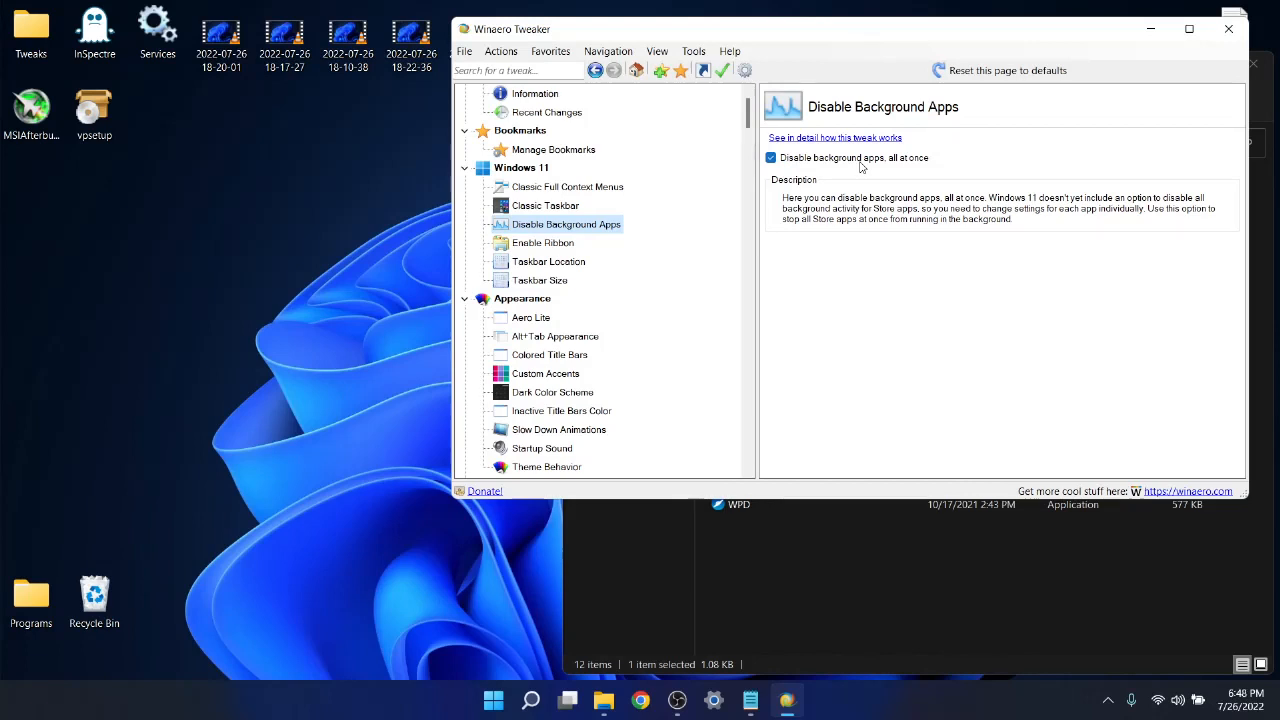
{"action": "scroll", "coordinate": [594, 277], "scroll_direction": "down", "scroll_amount": 3}
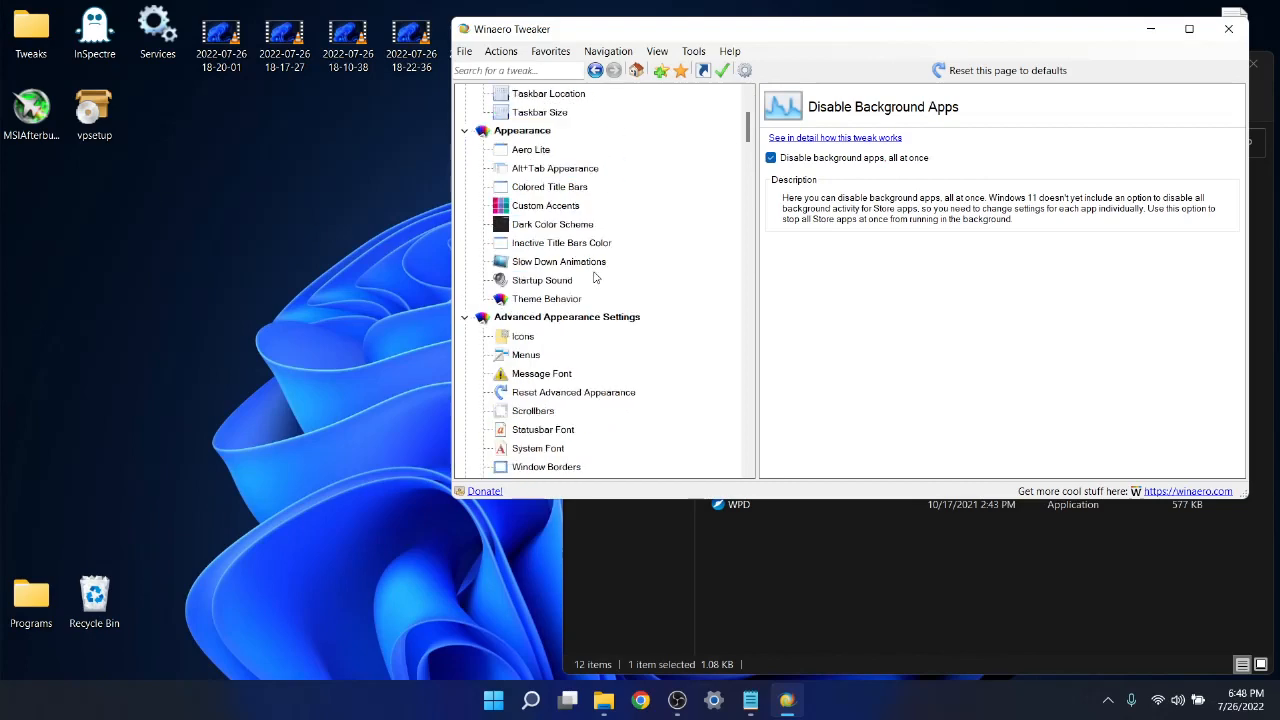
{"action": "scroll", "coordinate": [594, 277], "scroll_direction": "down", "scroll_amount": 1}
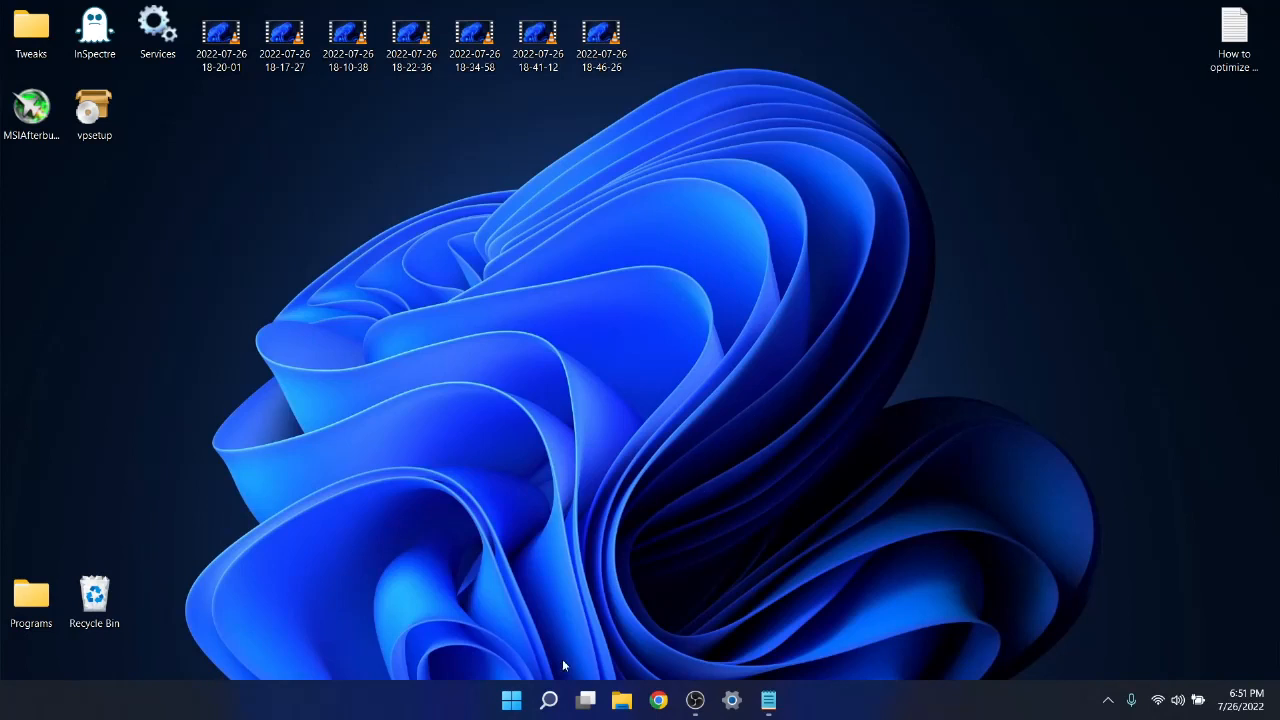
Find the Notifications privacy settings through Windows search, check the notification access options, and close Settings.
{"action": "left_click", "coordinate": [549, 701]}
{"action": "type", "text": "n"}
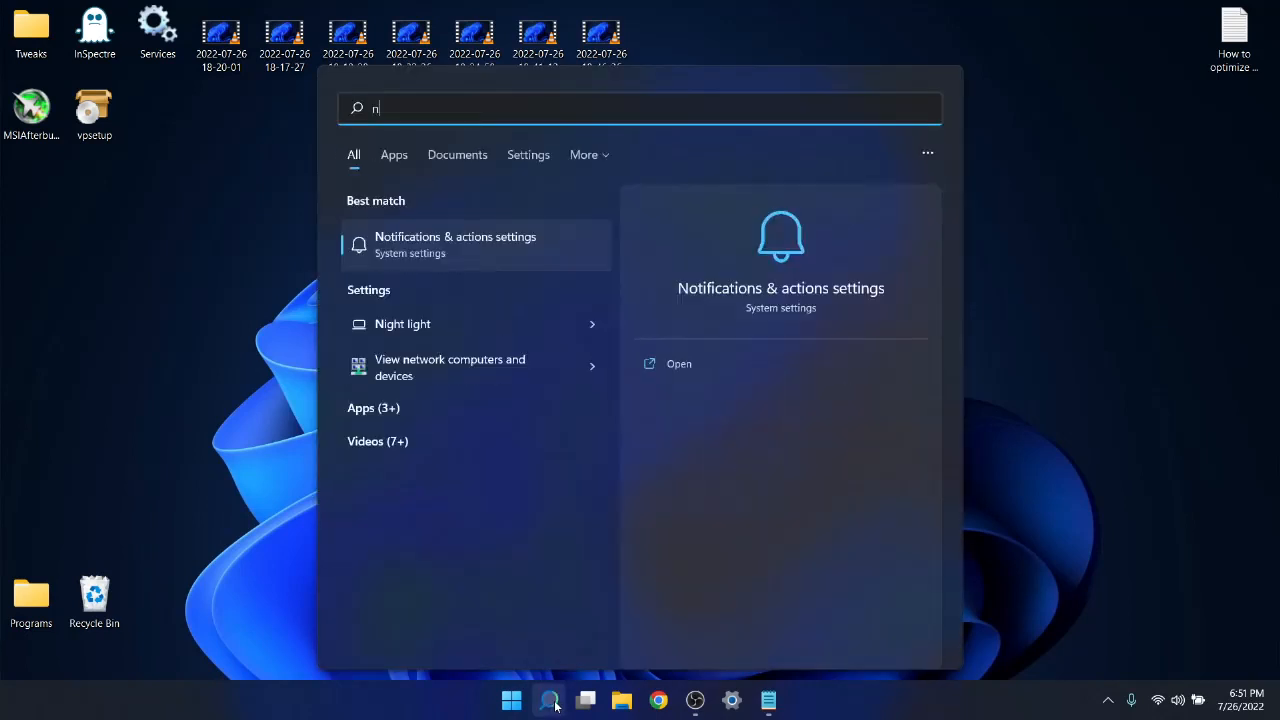
{"action": "type", "text": "otifications & actions settings"}
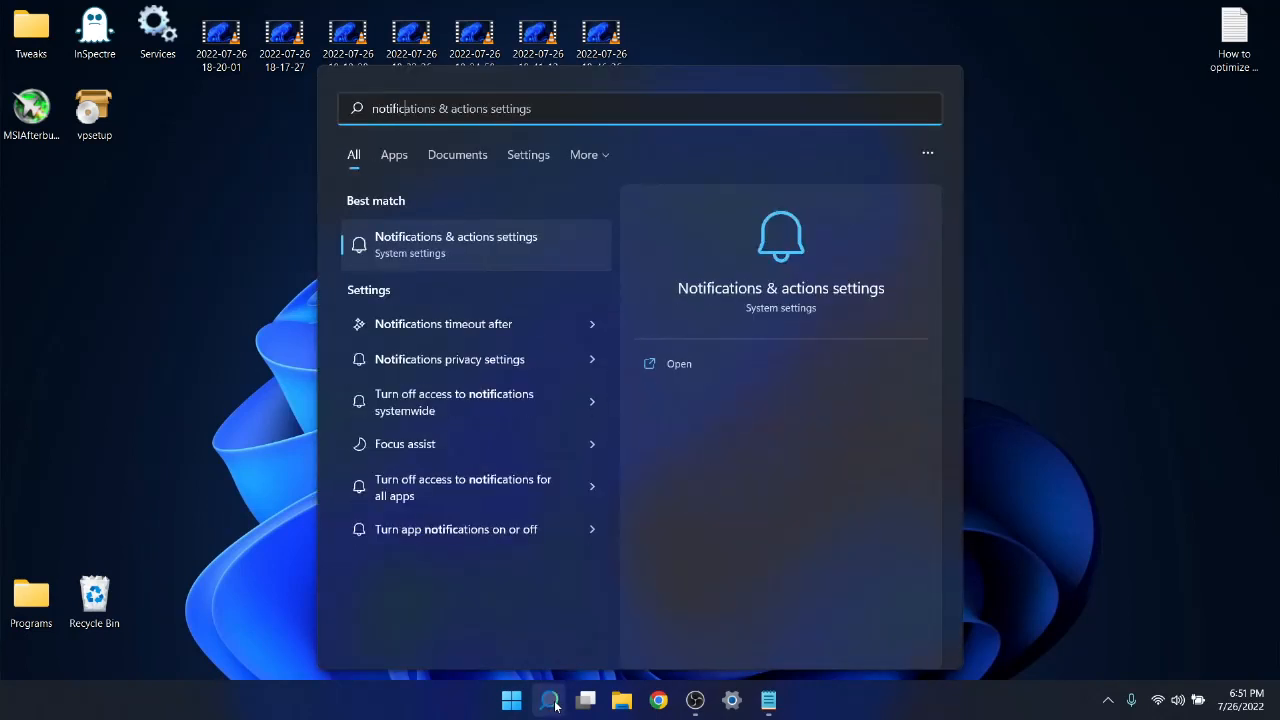
{"action": "left_click", "coordinate": [432, 362]}
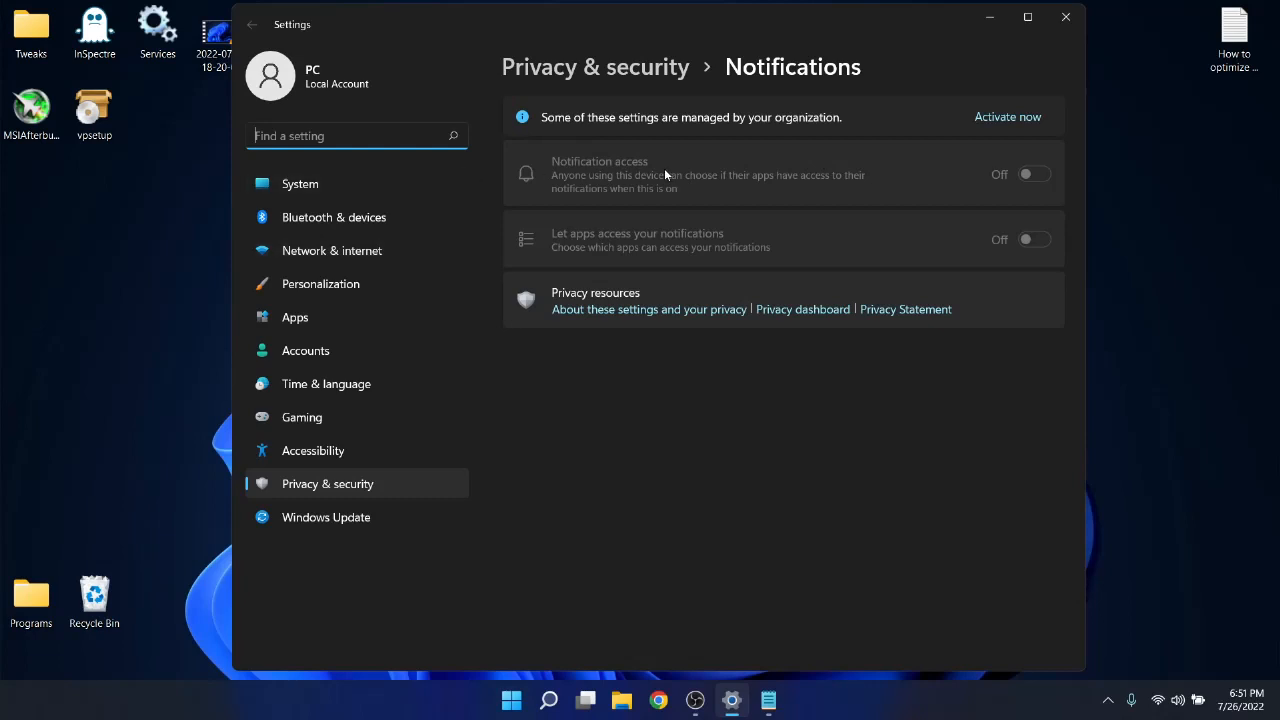
{"action": "left_click", "coordinate": [1068, 17]}
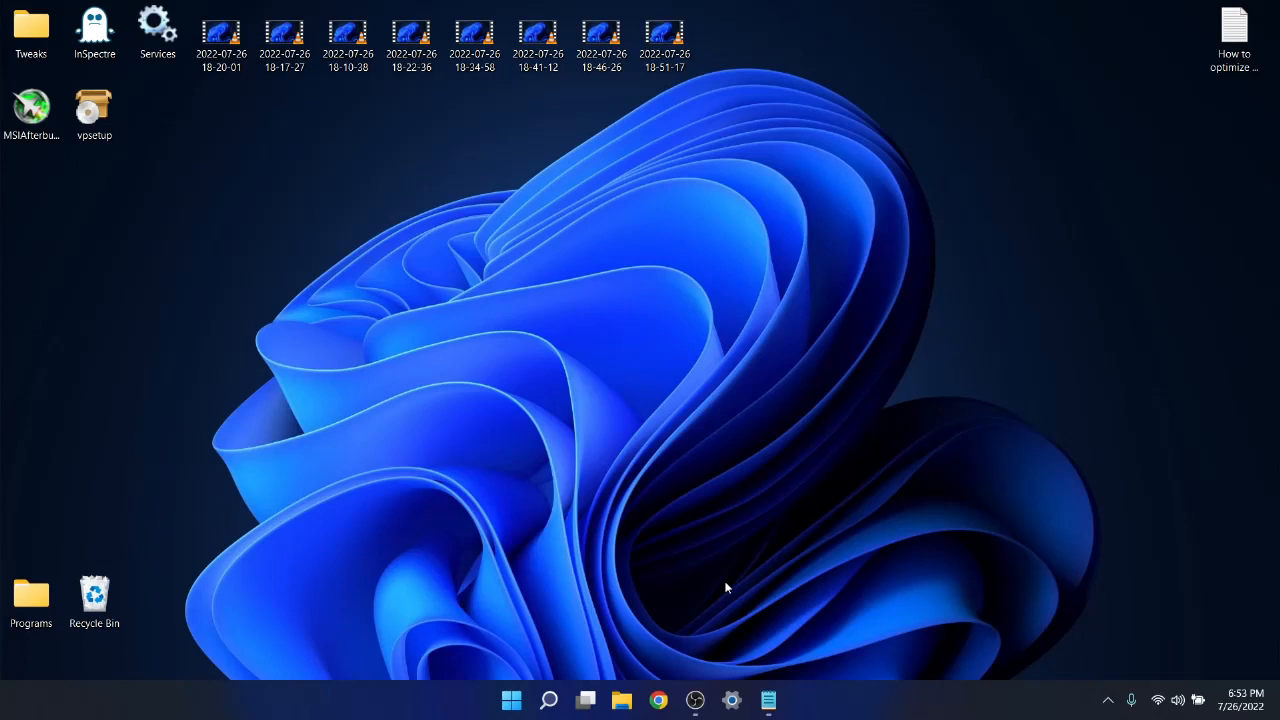
Find the Windows mouse settings through search and open the additional mouse settings.
{"action": "left_click", "coordinate": [541, 704]}
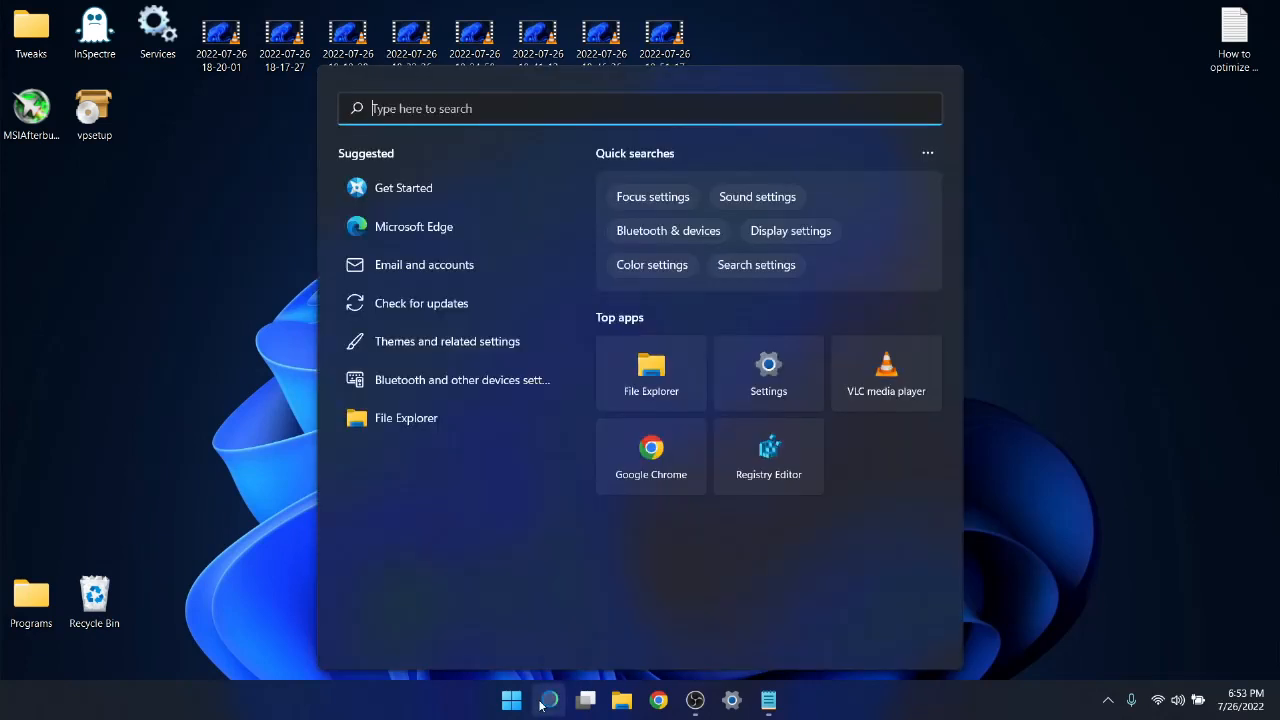
{"action": "type", "text": "mouse settings"}
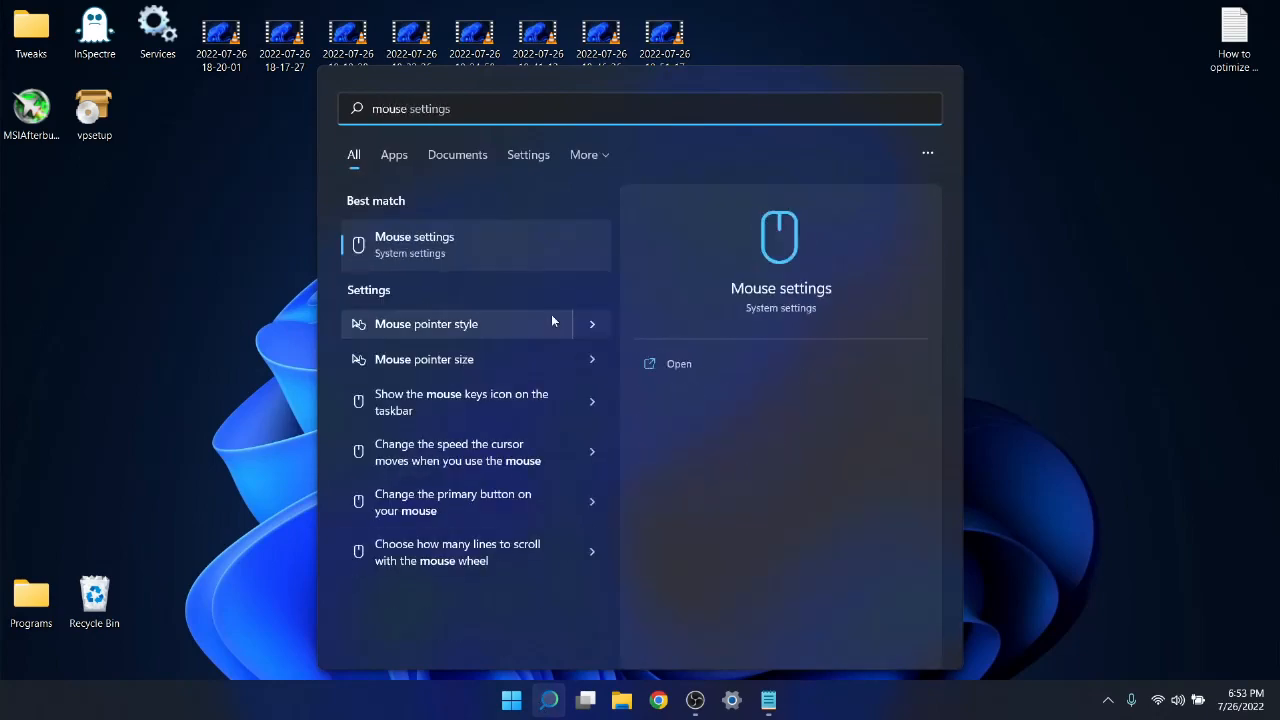
{"action": "left_click", "coordinate": [463, 240]}
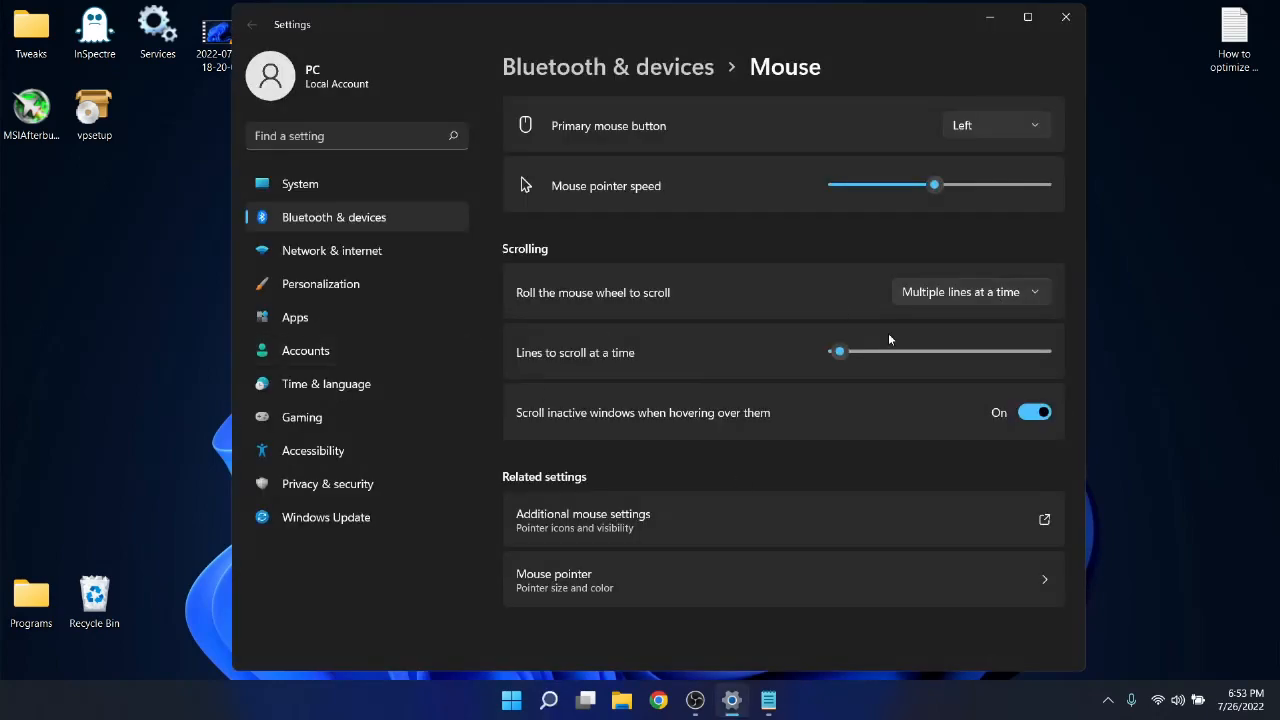
{"action": "left_click", "coordinate": [626, 518]}
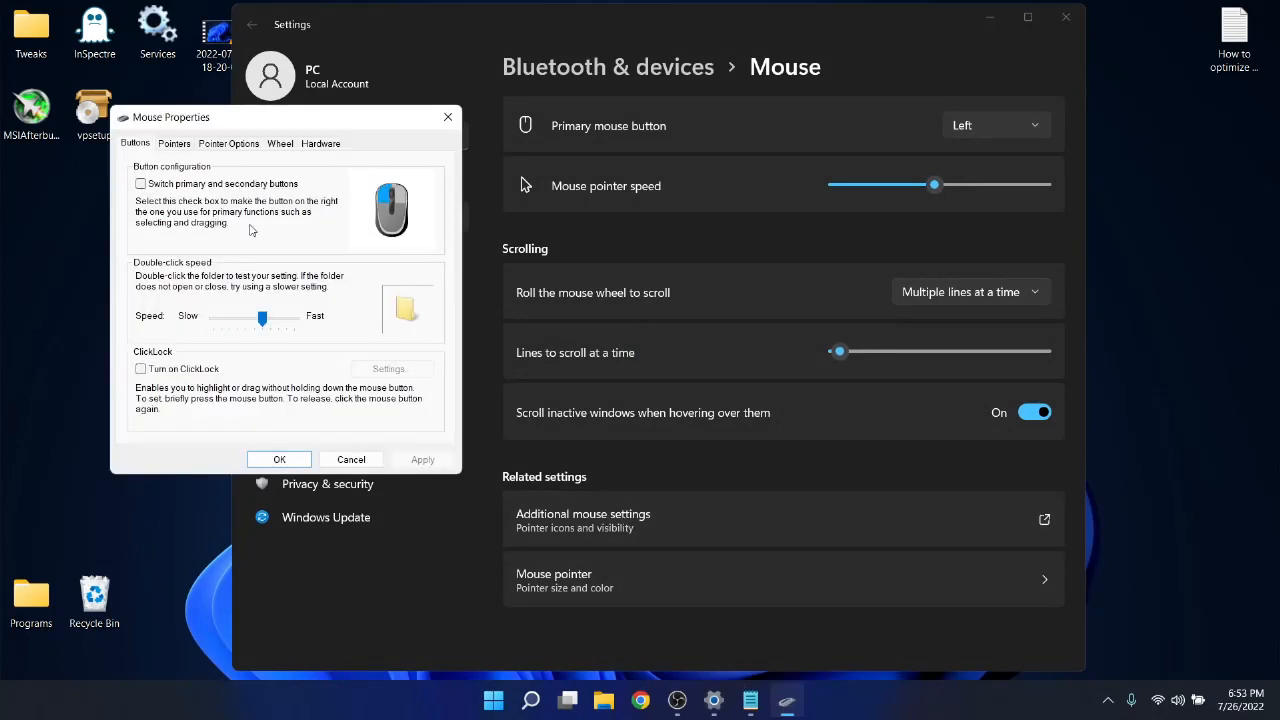
Turn off Enhance pointer precision in the mouse's pointer options, then apply the change and close Mouse Properties.
{"action": "left_click", "coordinate": [222, 146]}
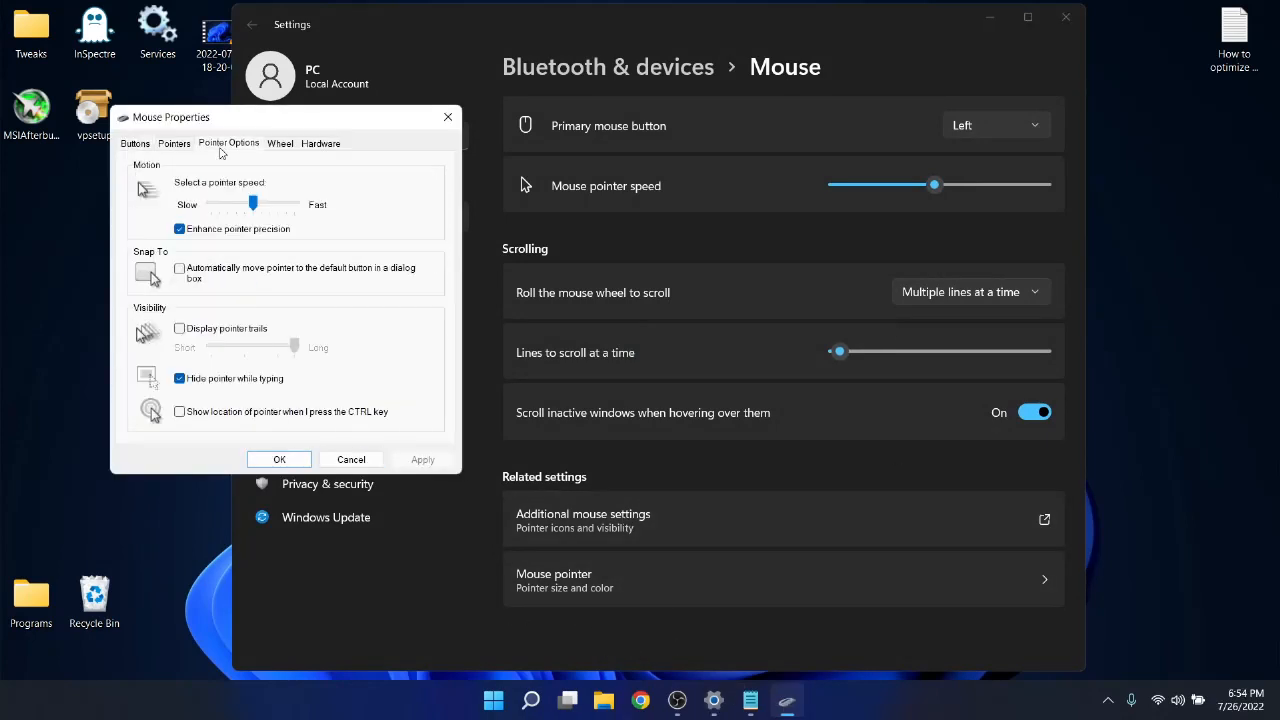
{"action": "left_click", "coordinate": [180, 229]}
{"action": "left_click", "coordinate": [423, 461]}
{"action": "left_click", "coordinate": [279, 459]}
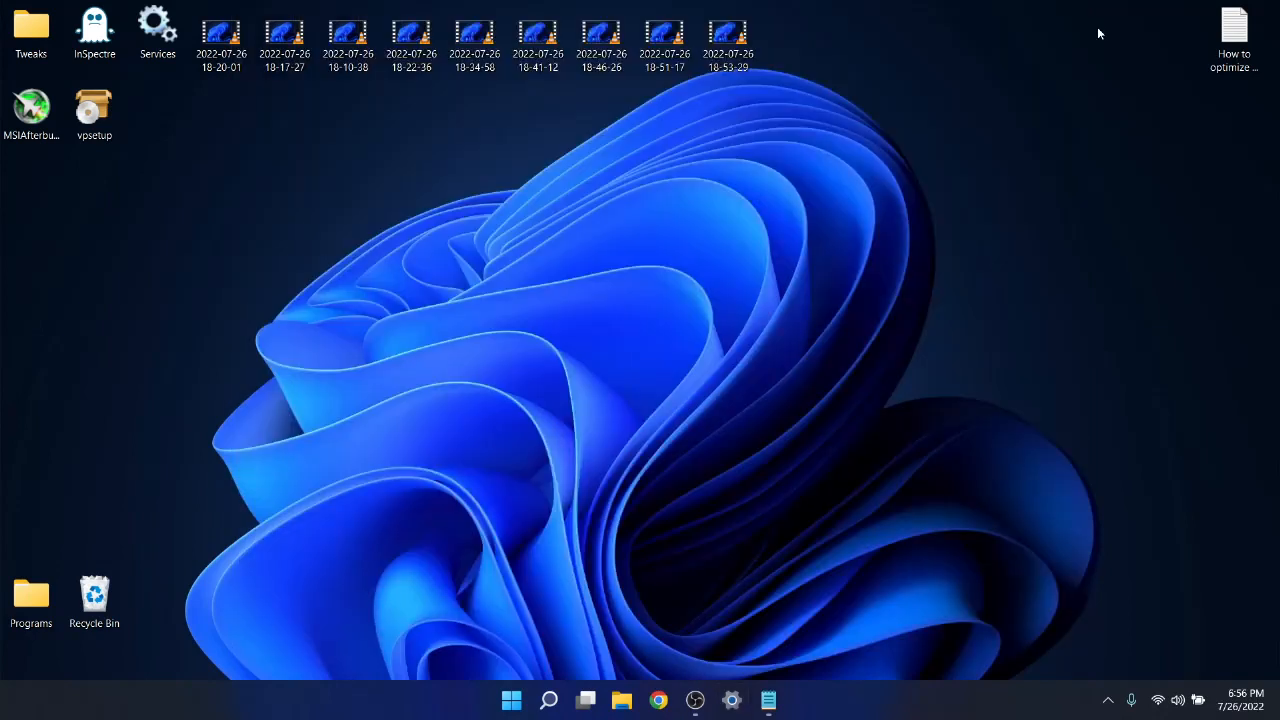
Search Windows for the advanced system settings and open the Performance settings from System Properties.
{"action": "left_click", "coordinate": [548, 706]}
{"action": "type", "text": "advanc"}
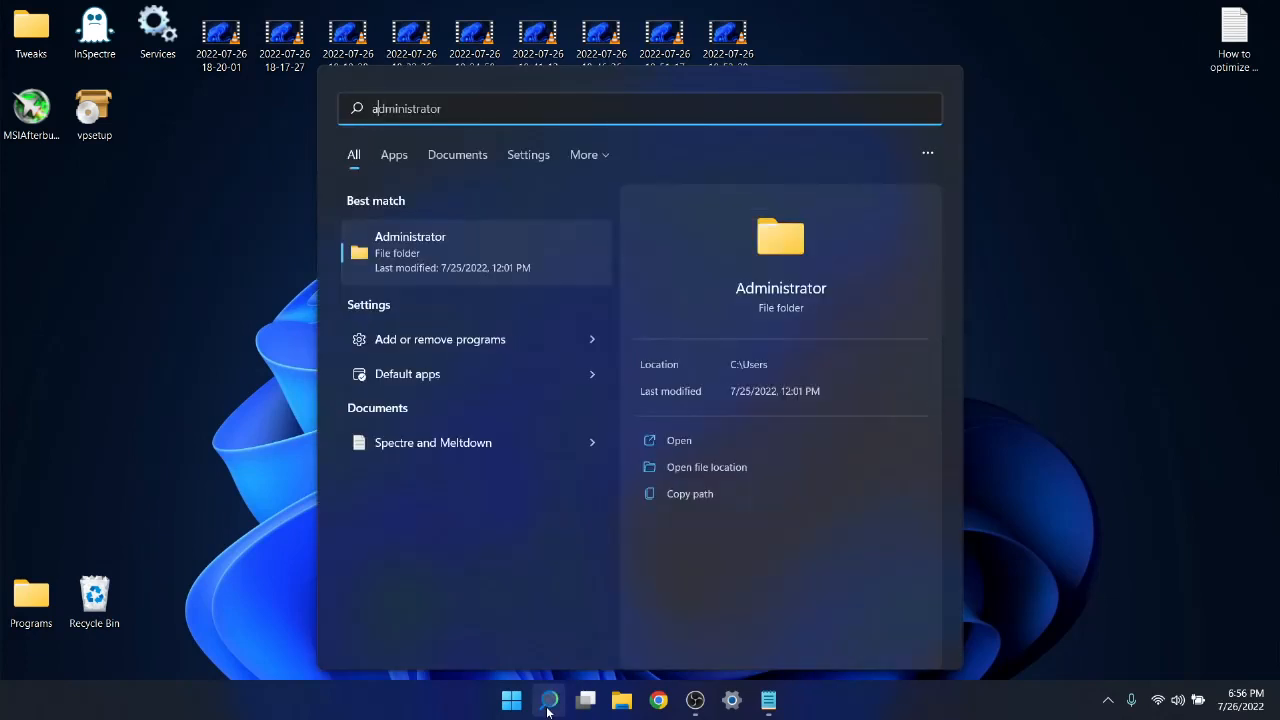
{"action": "type", "text": "ed s"}
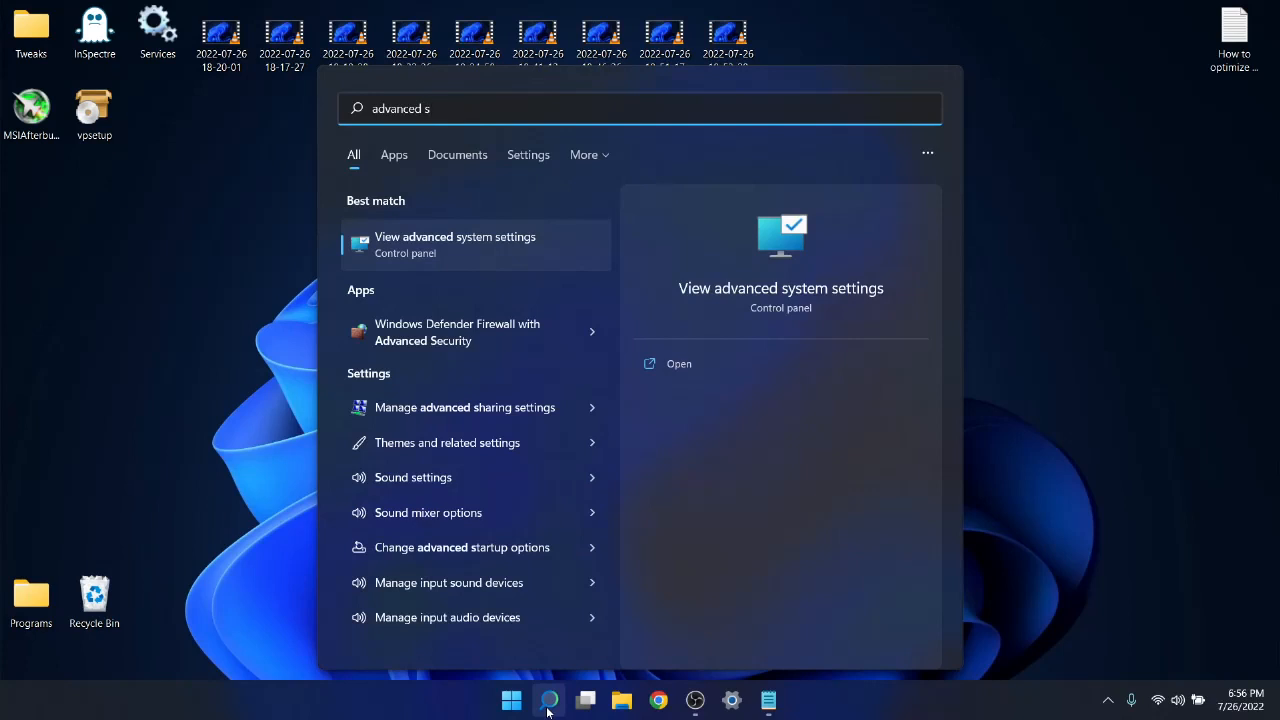
{"action": "type", "text": "ys"}
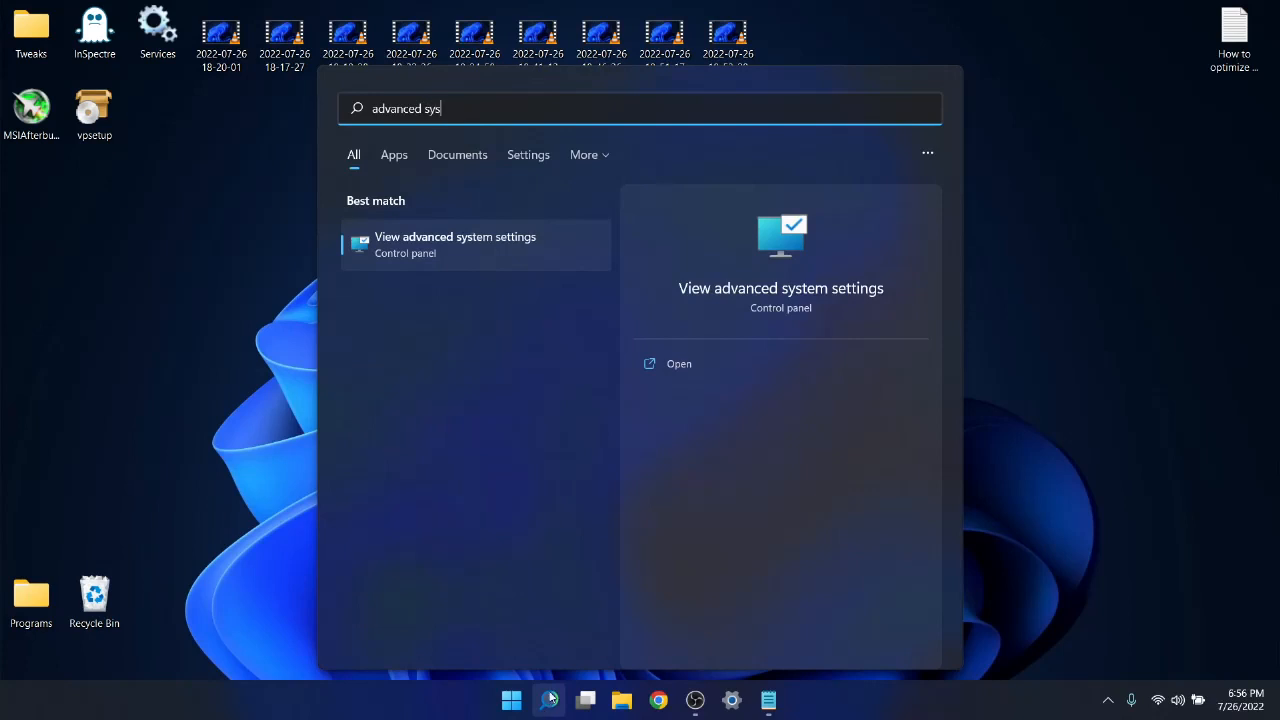
{"action": "left_click", "coordinate": [447, 257]}
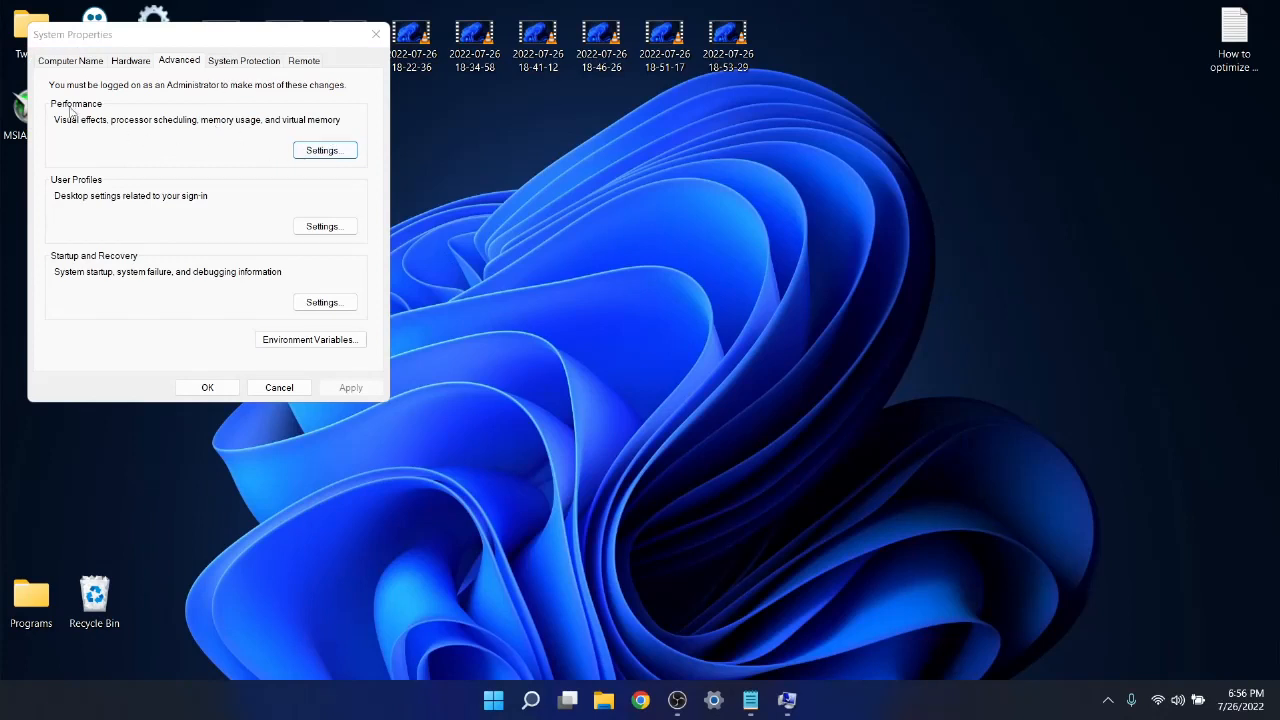
{"action": "left_click", "coordinate": [312, 162]}
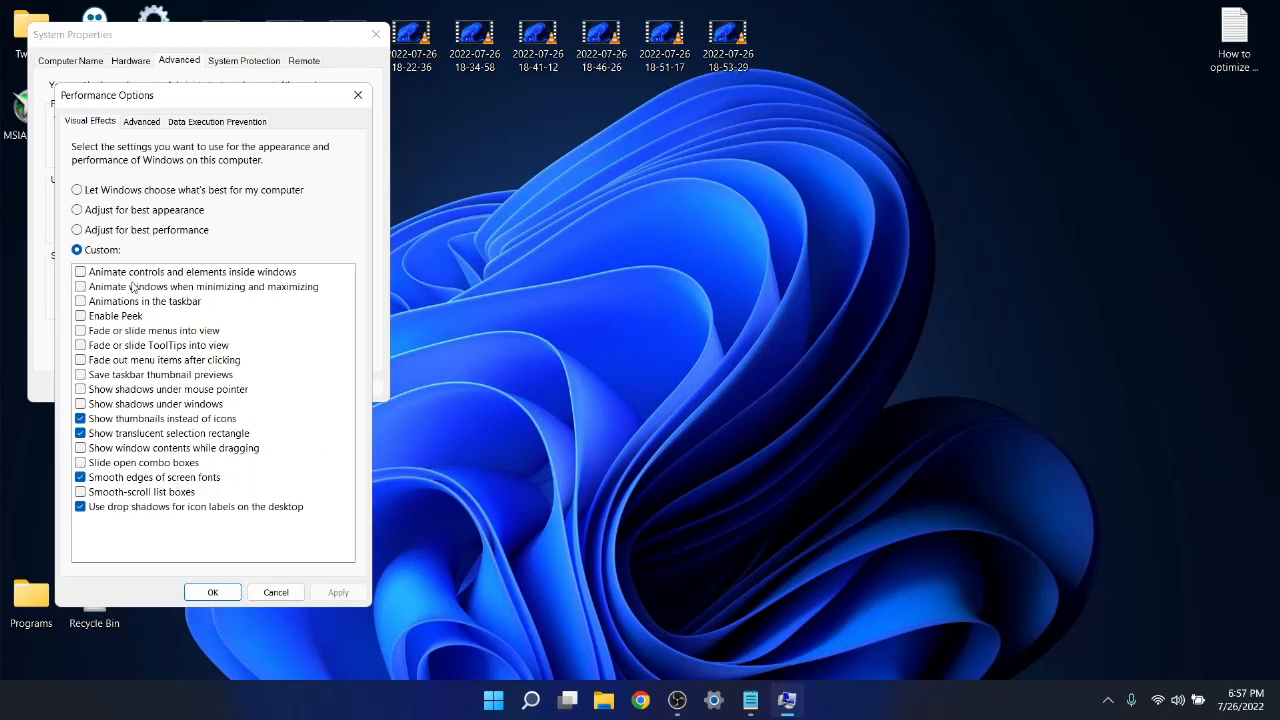
Adjust visual effects for best performance, re-enable only icon label drop shadows, smooth font edges, translucent selection rectangle and thumbnails, and apply.
{"action": "left_click", "coordinate": [125, 231]}
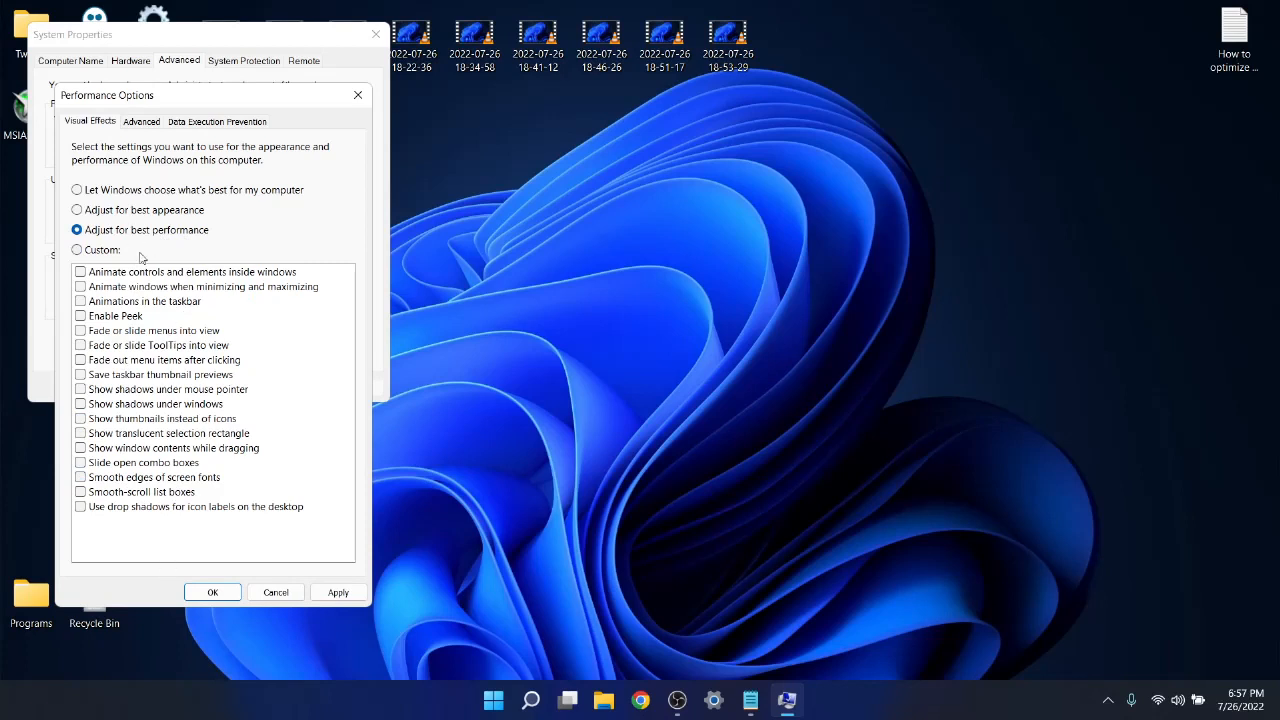
{"action": "left_click", "coordinate": [121, 508]}
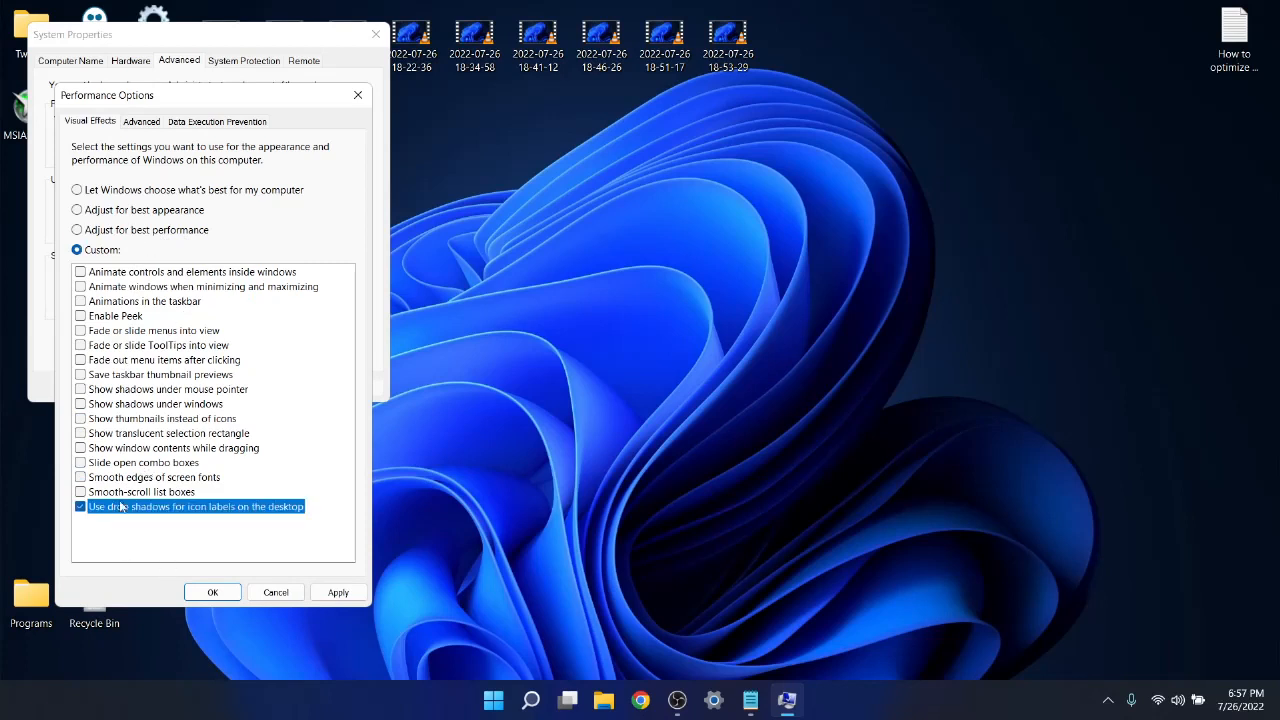
{"action": "left_click", "coordinate": [122, 478]}
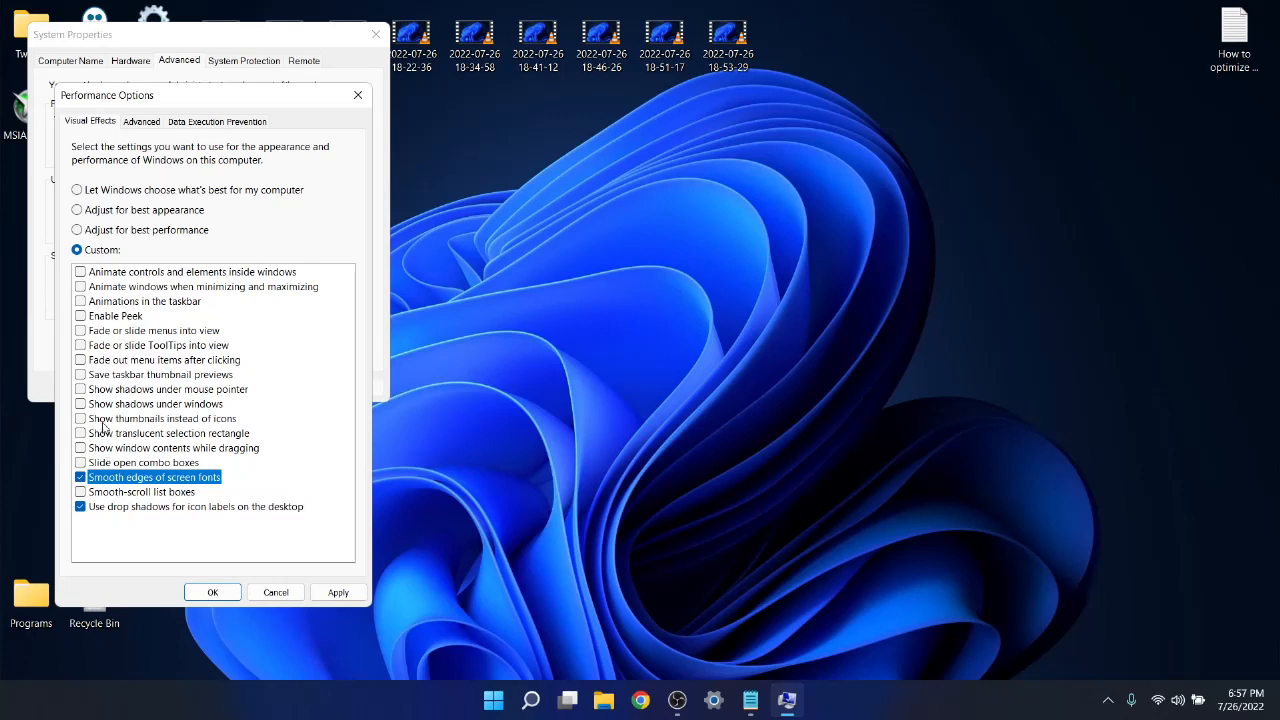
{"action": "left_click", "coordinate": [137, 436]}
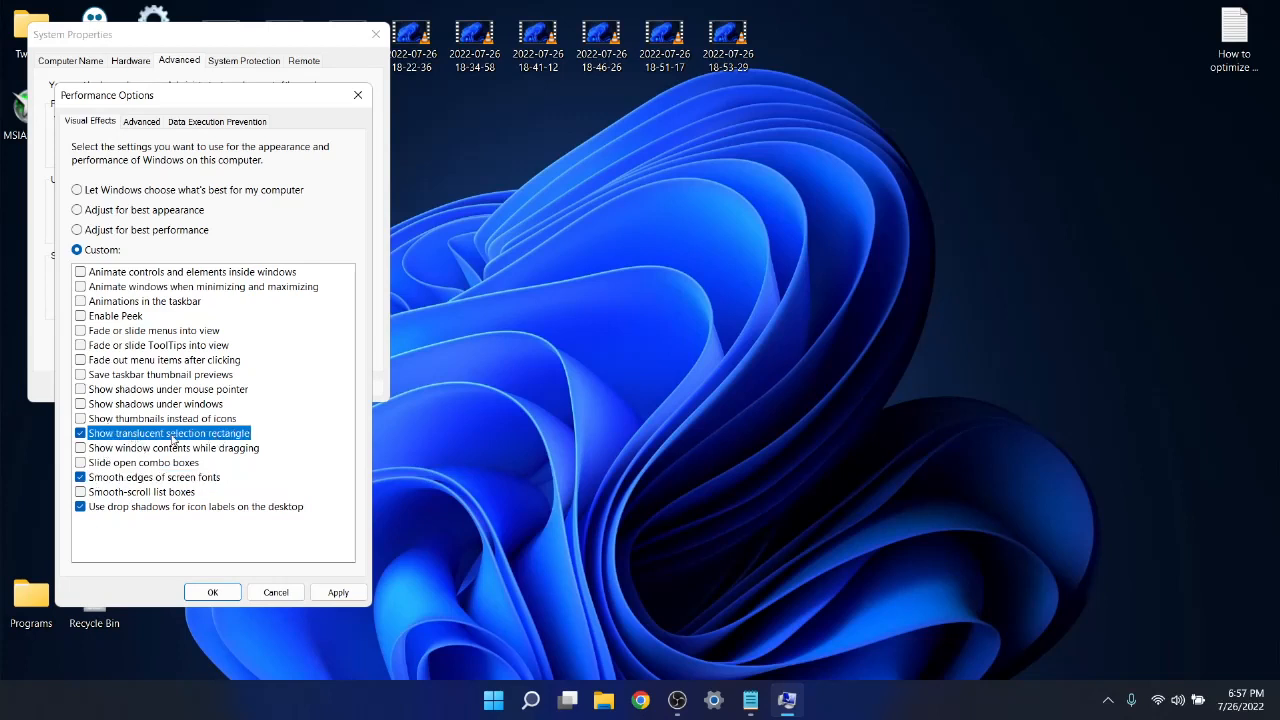
{"action": "left_click", "coordinate": [110, 421]}
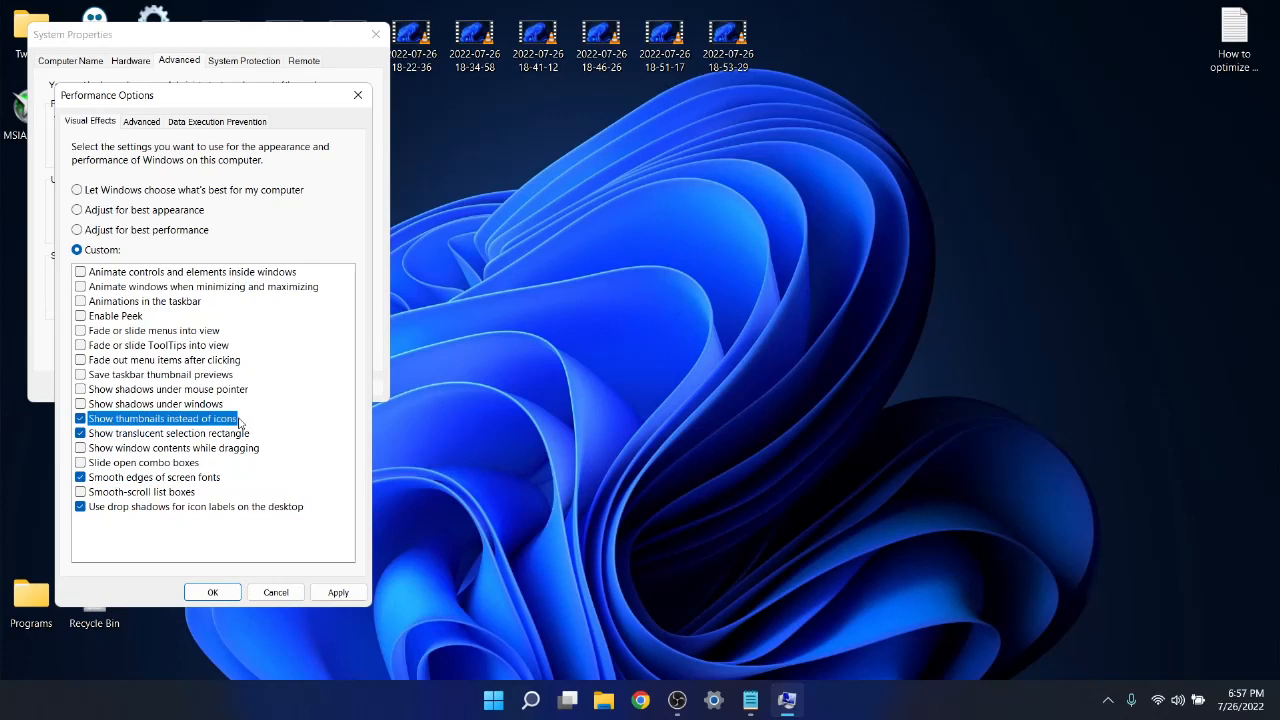
{"action": "left_click", "coordinate": [338, 594]}
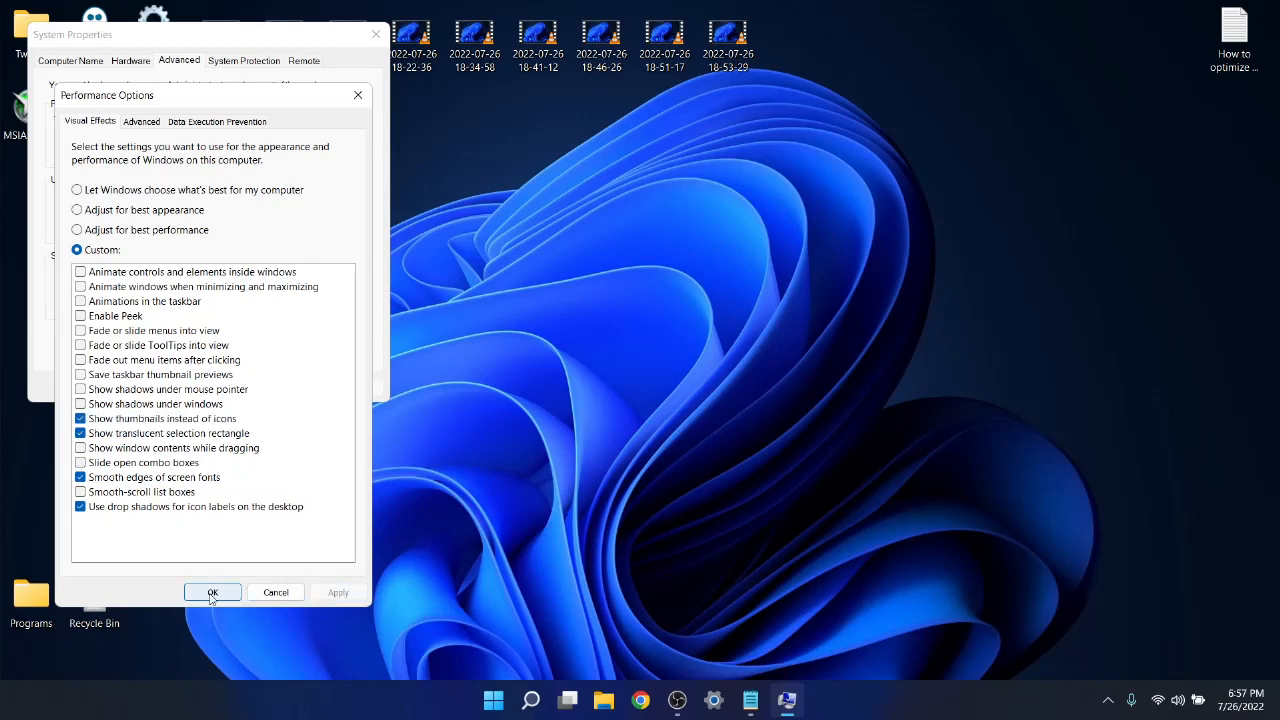
Open the virtual memory settings from the advanced performance options.
{"action": "left_click", "coordinate": [142, 122]}
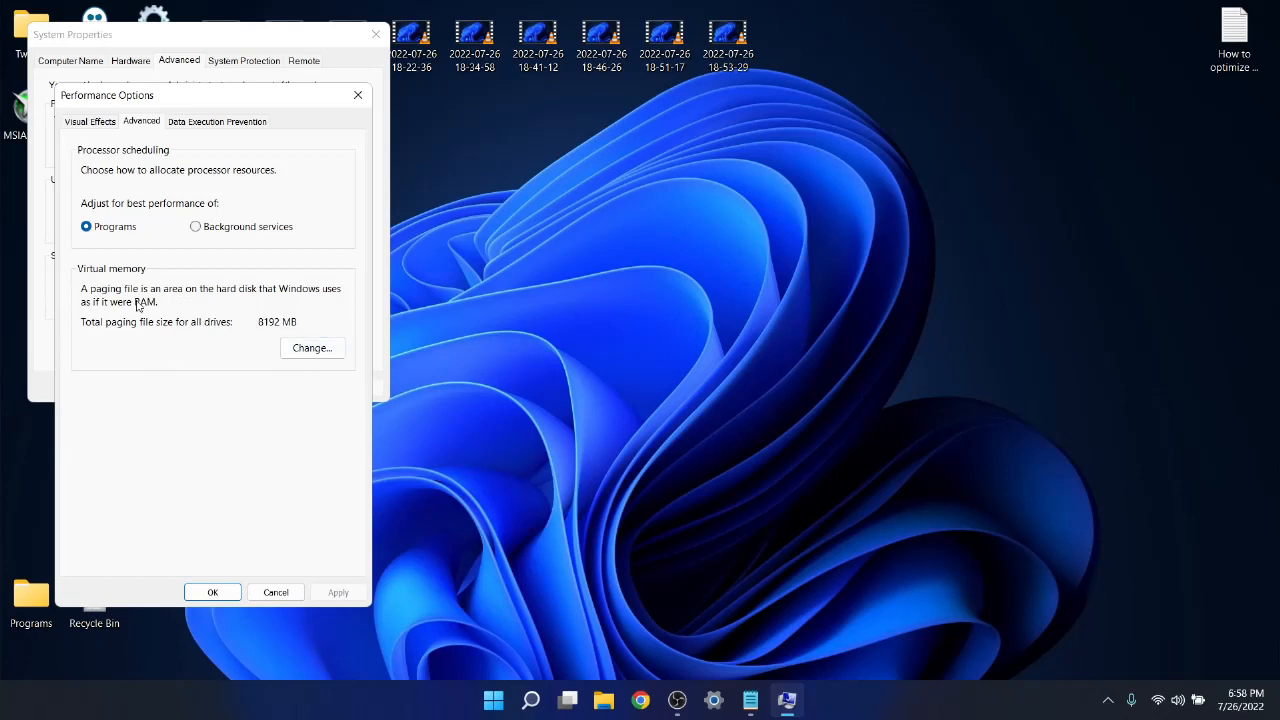
{"action": "left_click", "coordinate": [310, 350]}
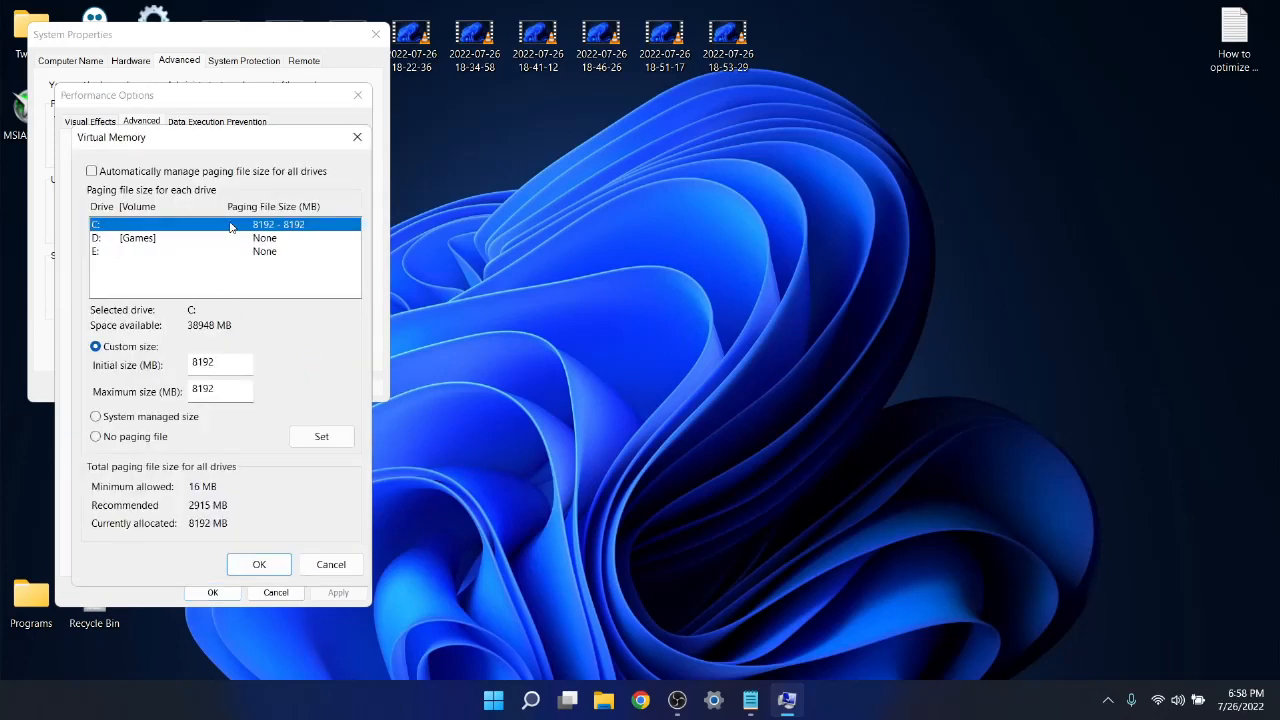